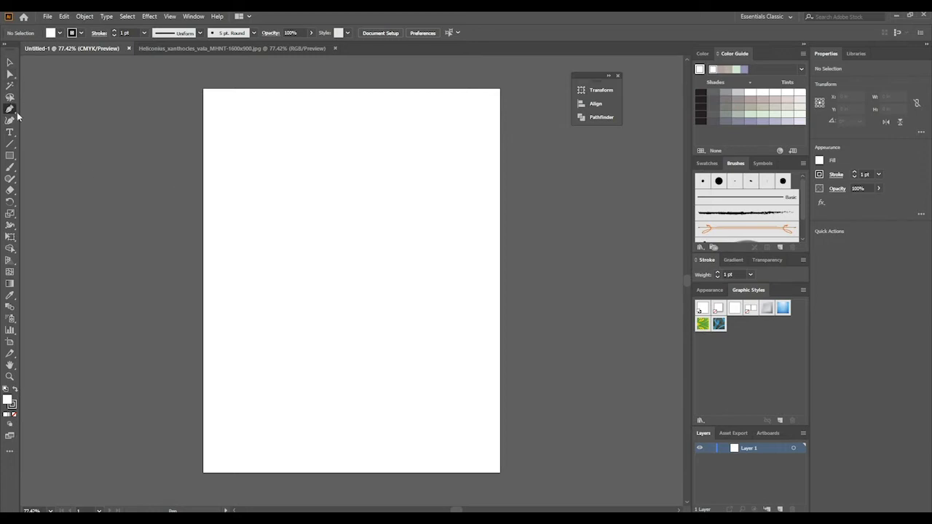
Draw a closed shape about 4.8 by 4.6 in on the artboard with the Pen tool, combining curved and straight segments
left_click(13, 113)
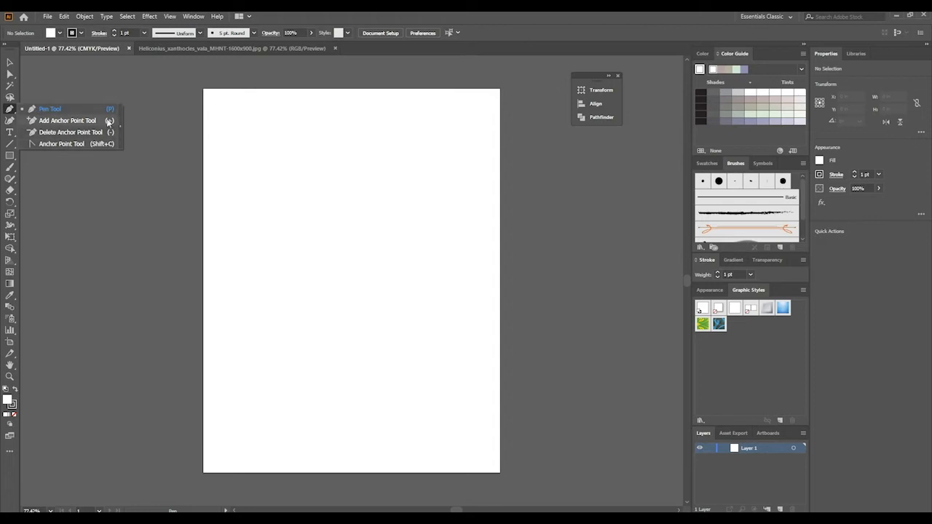
left_click(9, 111)
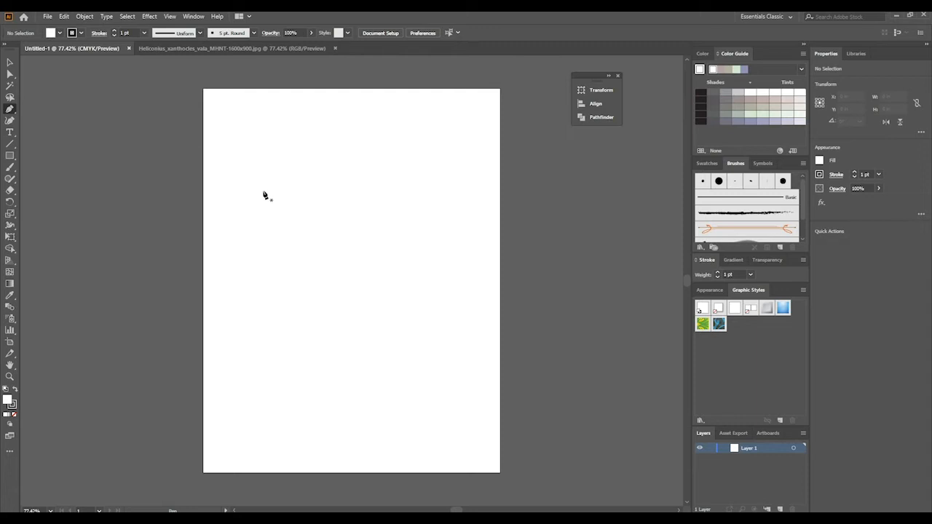
left_click(266, 153)
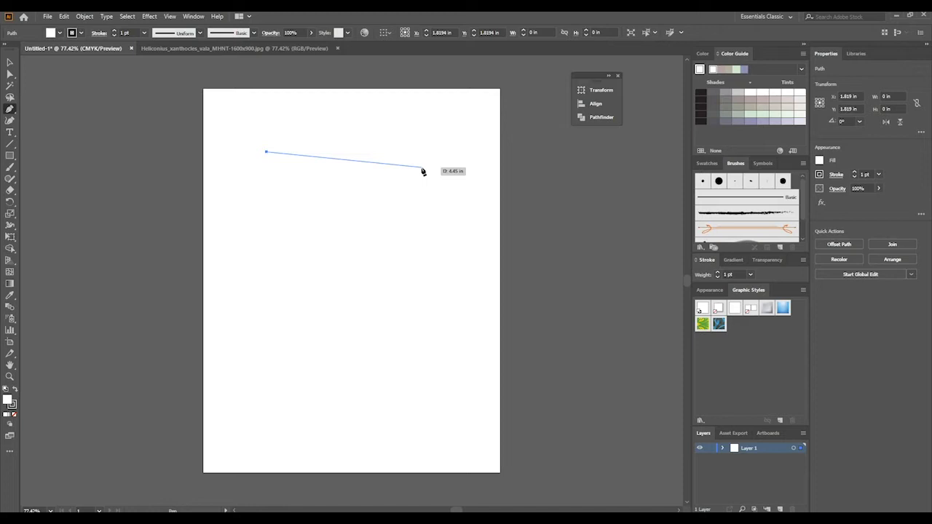
left_click_drag(422, 171, 456, 250)
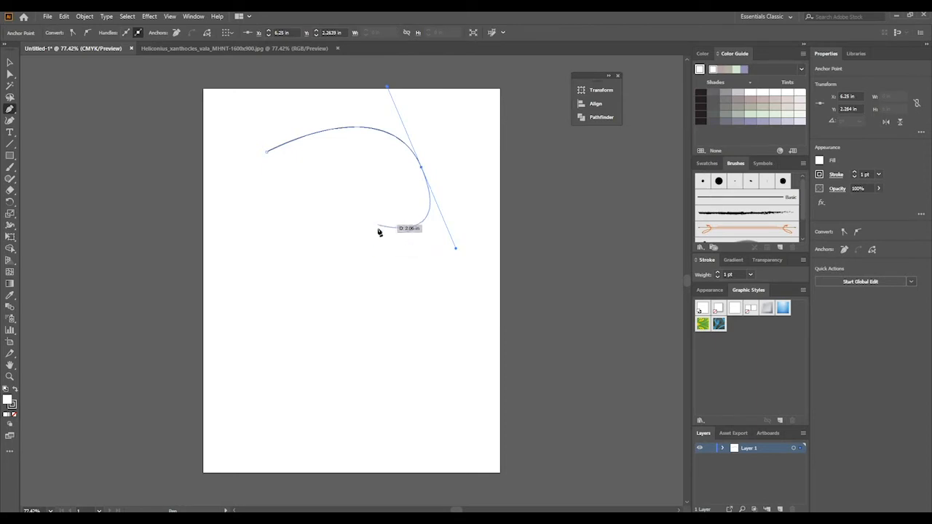
left_click(391, 286)
left_click(284, 271)
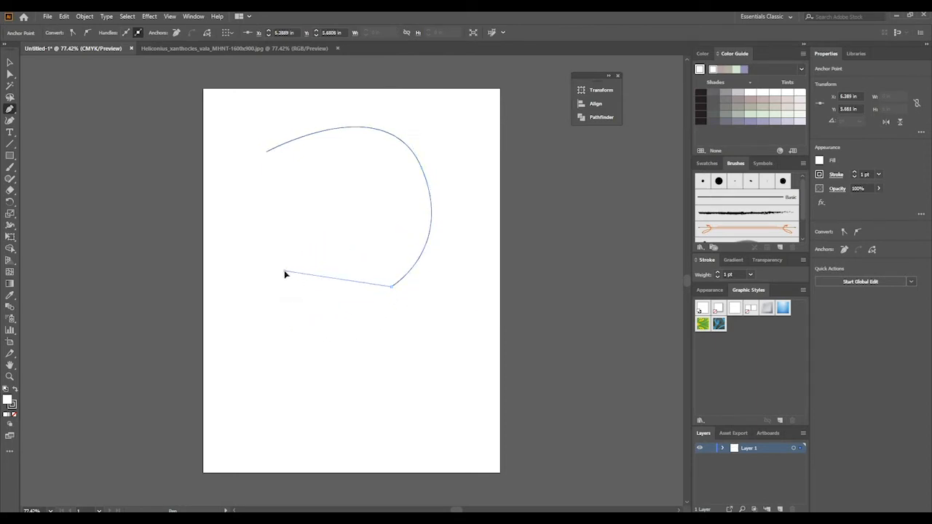
left_click_drag(286, 171, 251, 189)
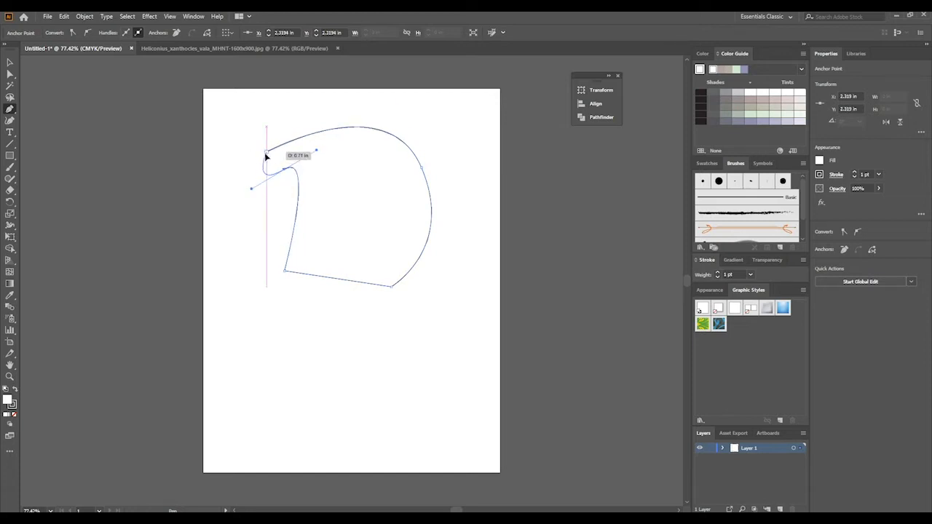
left_click(267, 152)
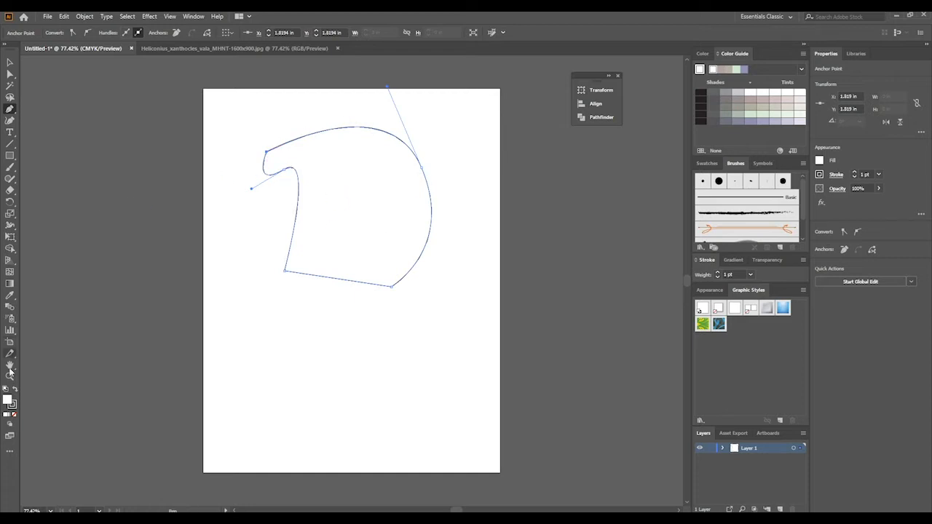
Place the shape on the pasteboard beside the artboard and give it a green fill with no stroke
left_click(9, 64)
left_click_drag(304, 183, 80, 192)
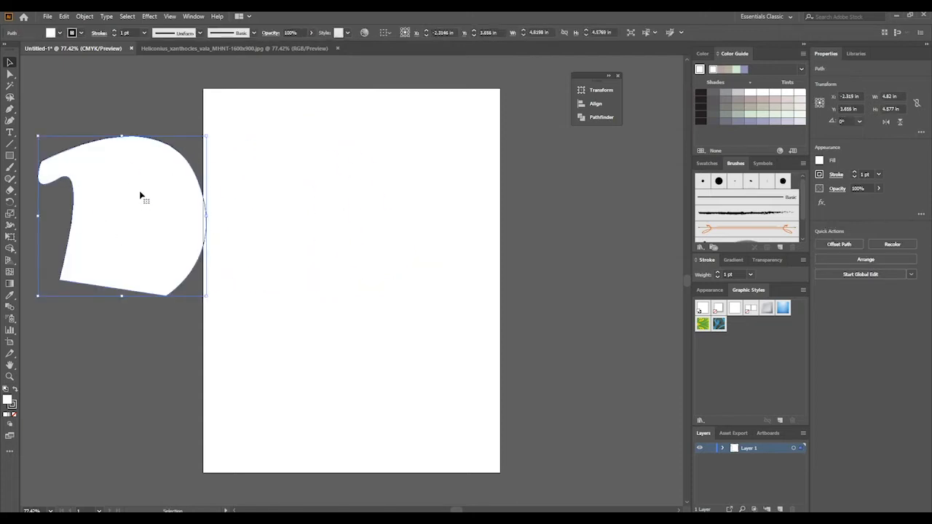
left_click(707, 164)
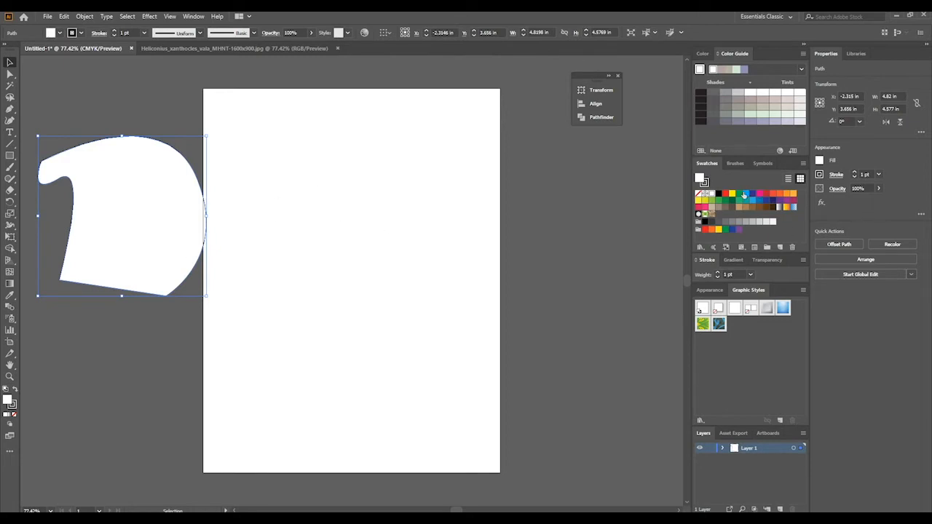
left_click(738, 196)
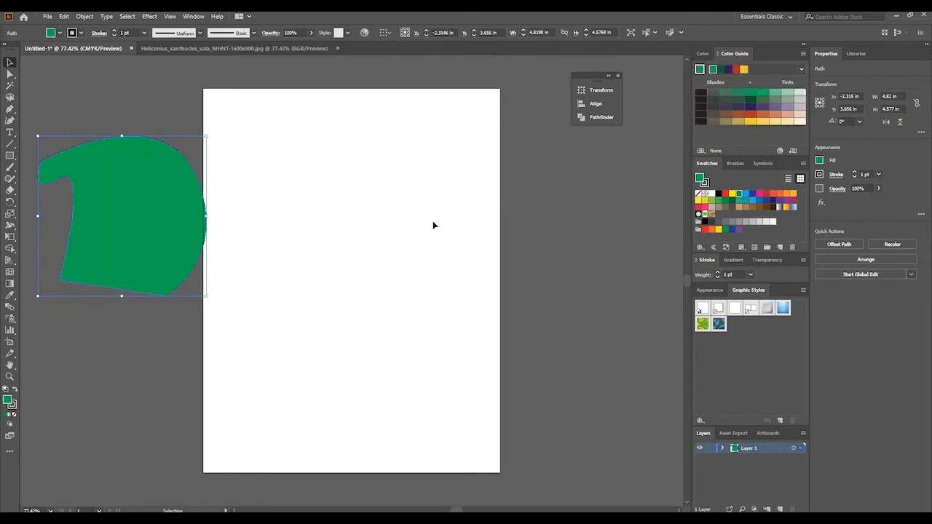
left_click_drag(175, 204, 165, 181)
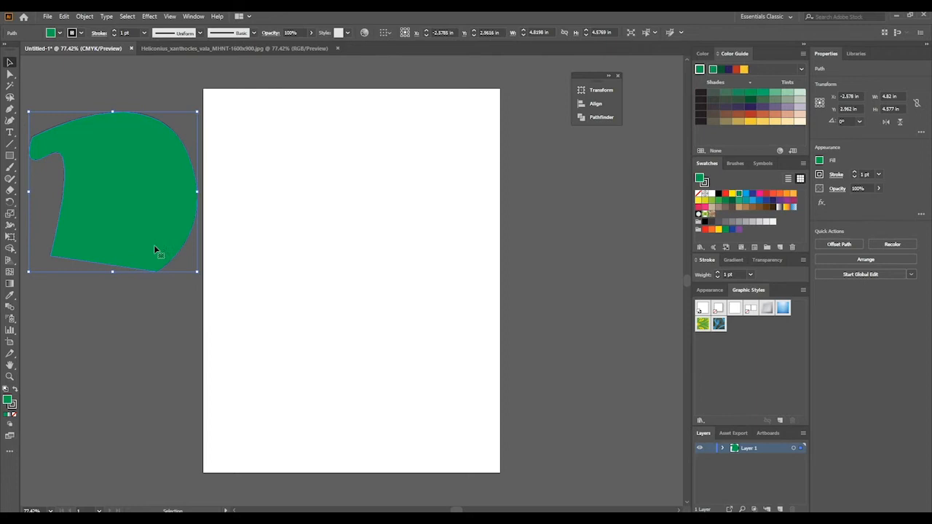
left_click(13, 407)
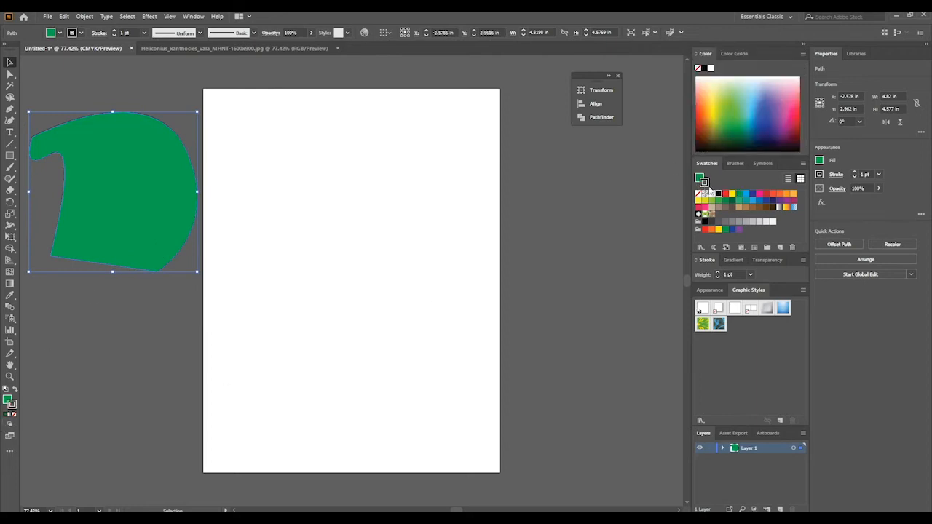
left_click(699, 194)
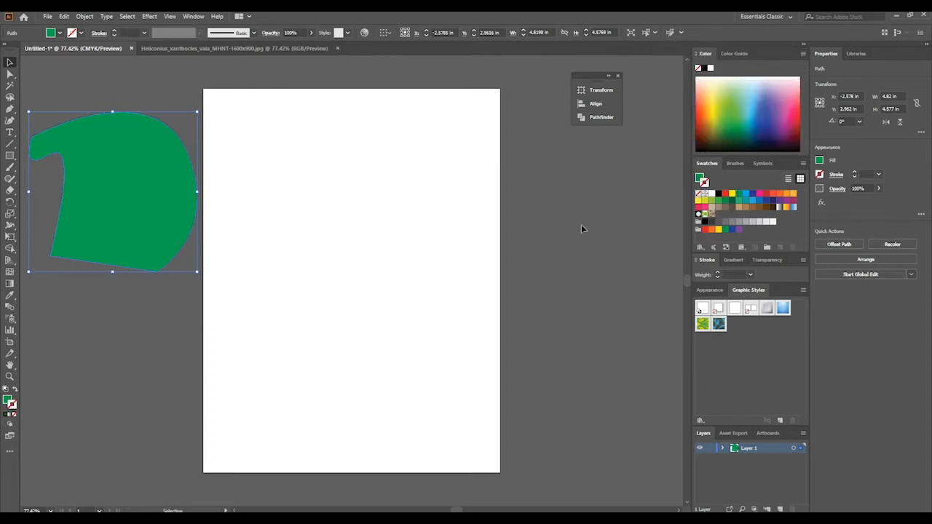
left_click(259, 211)
double_click(116, 204)
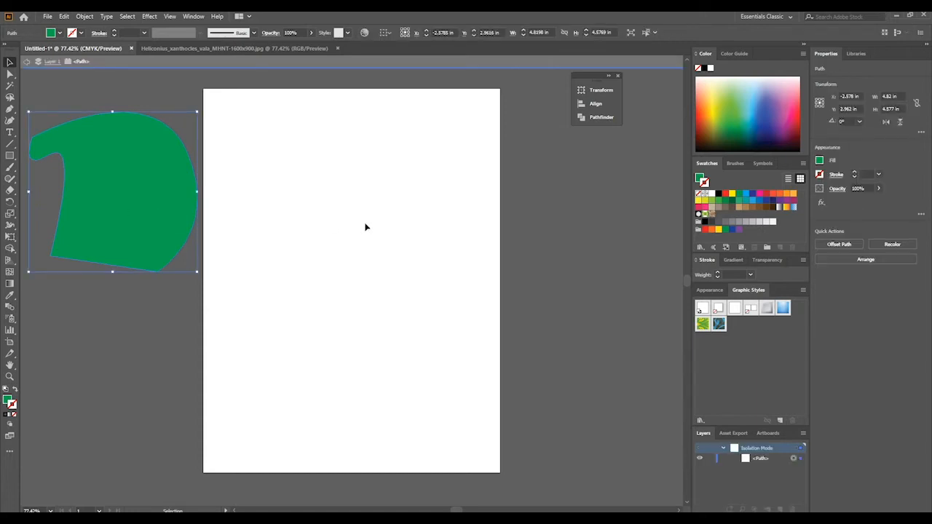
left_click(242, 204)
left_click(26, 61)
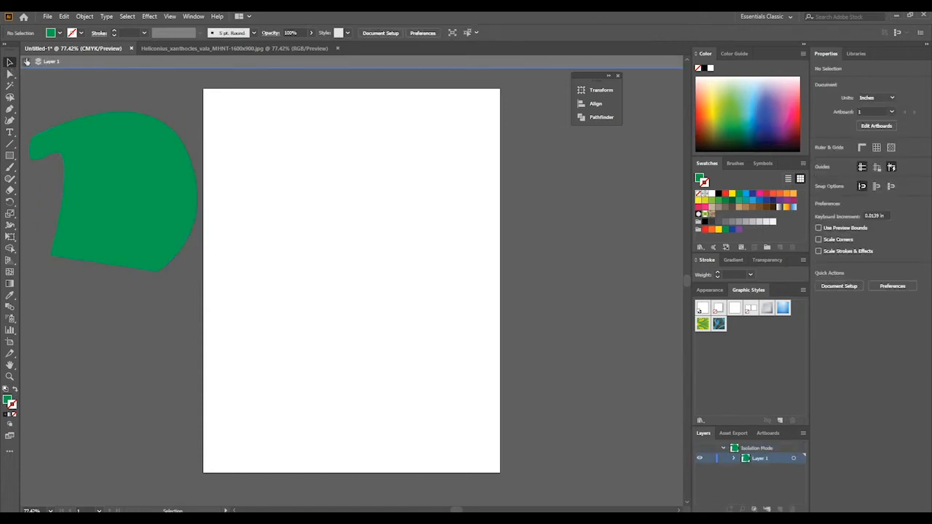
left_click(27, 61)
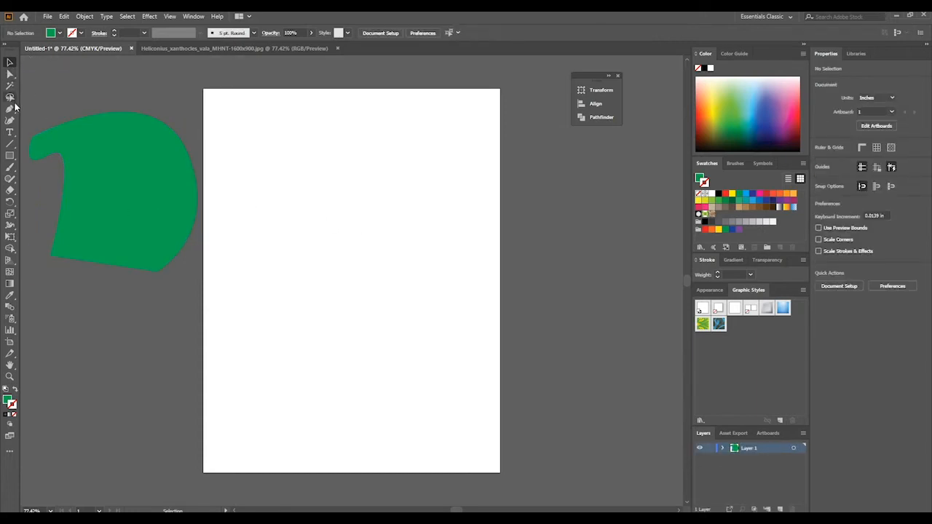
Move the green shape back onto the artboard and delete it
left_click_drag(127, 163, 400, 191)
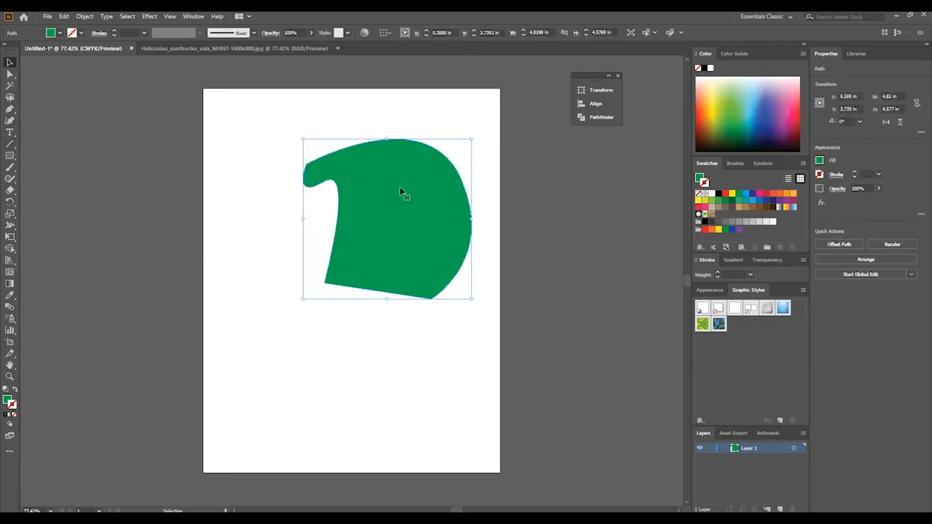
key("Delete")
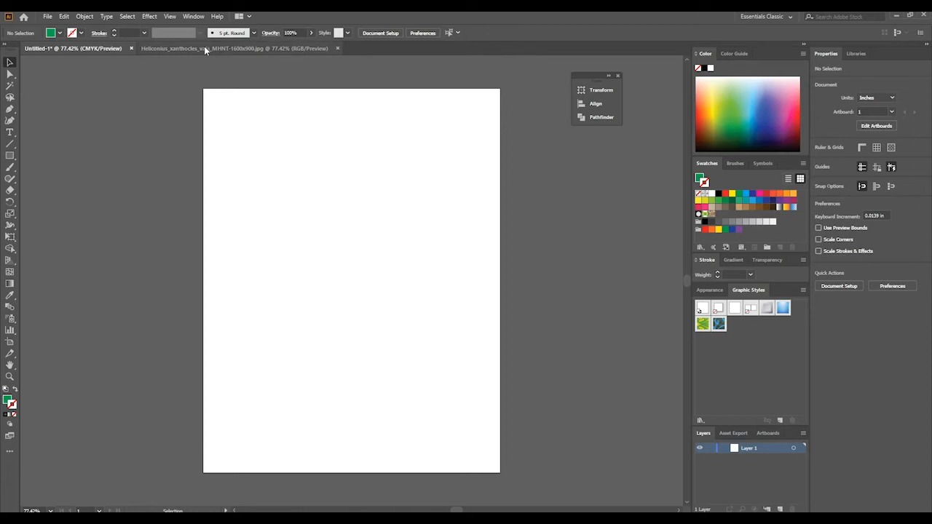
Start a wing-like shape with the Pen tool, giving it a wavy upper edge and a straight right side
left_click(10, 109)
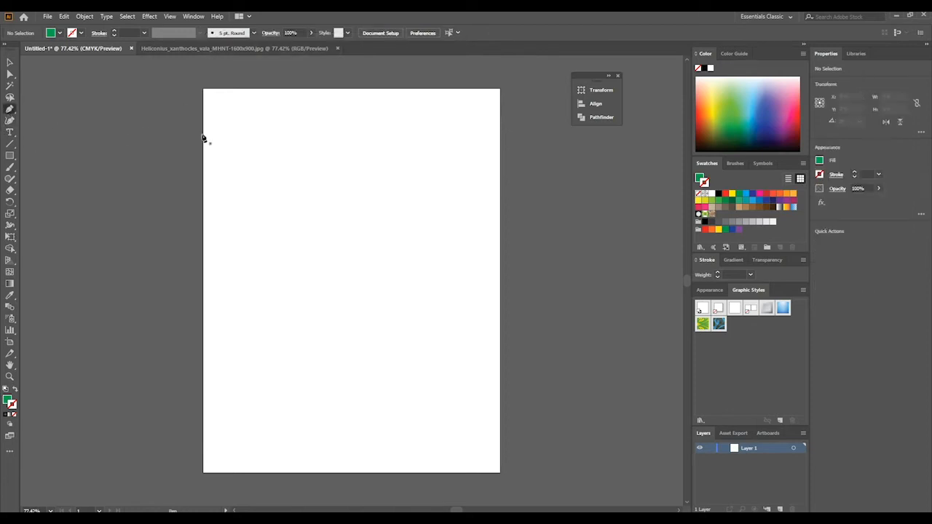
left_click(235, 160)
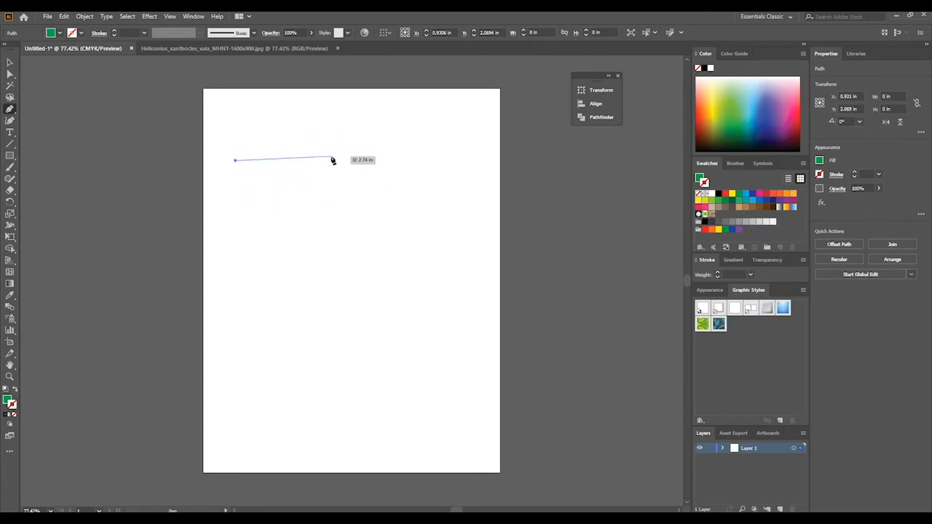
left_click_drag(336, 161, 374, 215)
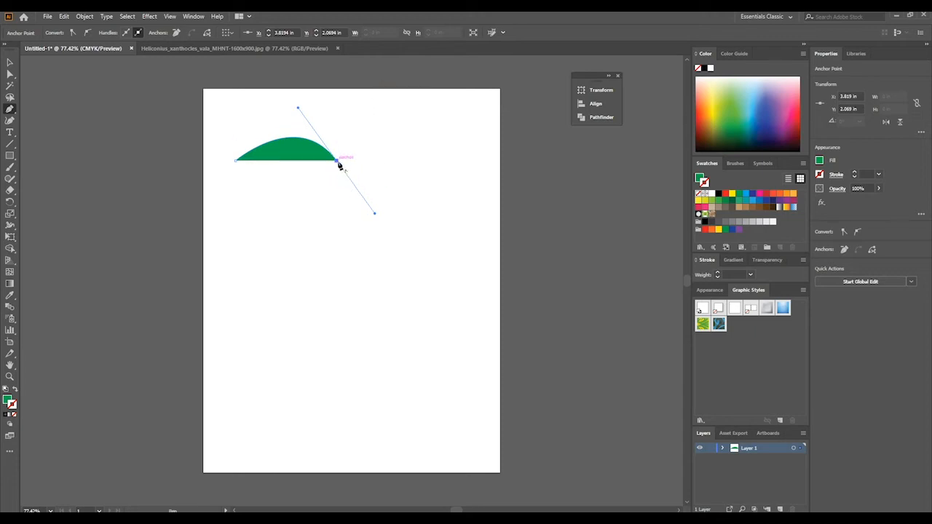
left_click(473, 98)
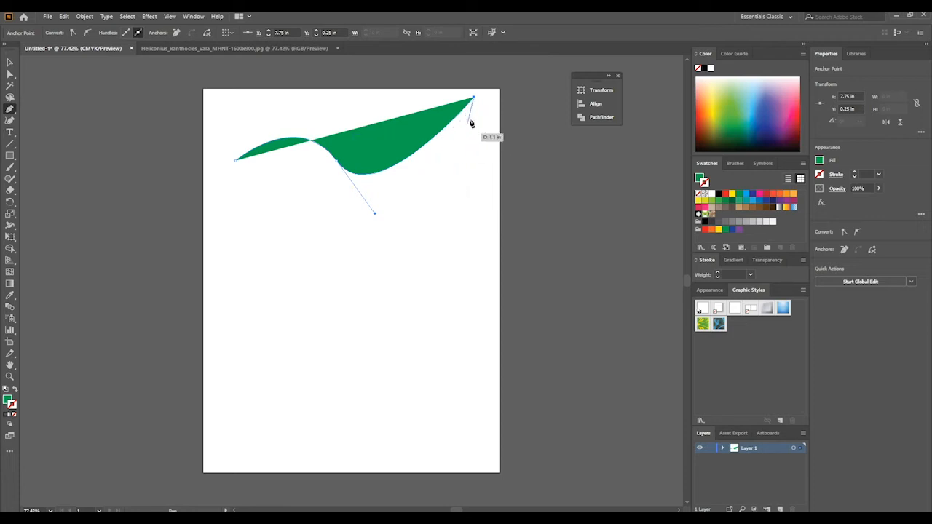
left_click(468, 217)
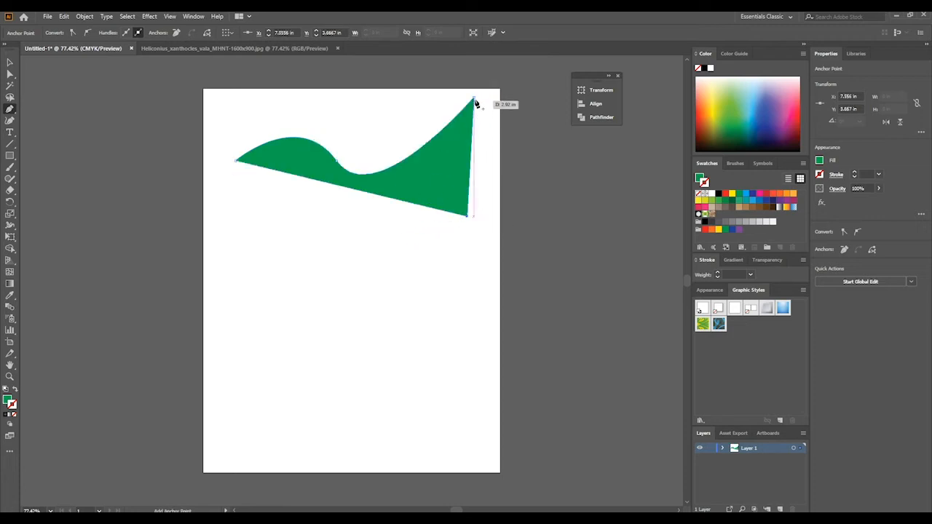
Continue the path with straight zigzag points running down the shape's lower right side
left_click(412, 251)
left_click(435, 306)
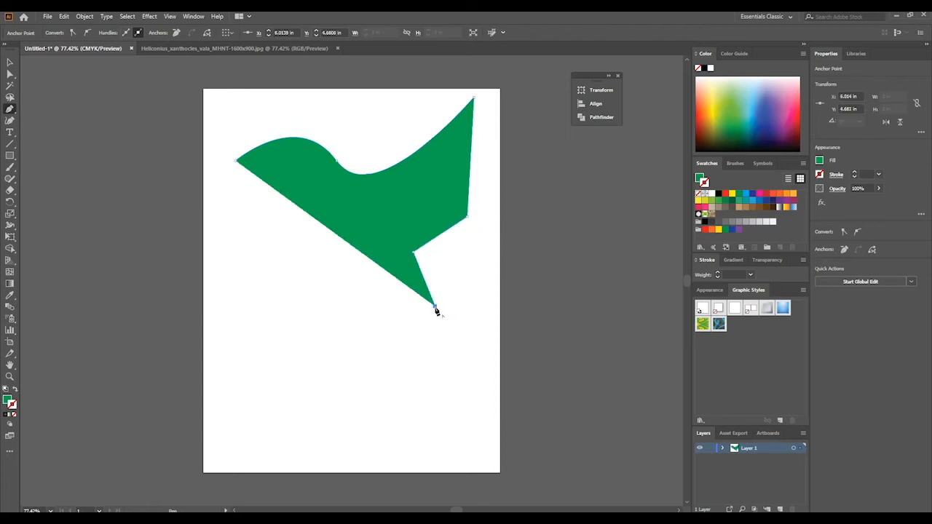
left_click(352, 274)
left_click(401, 330)
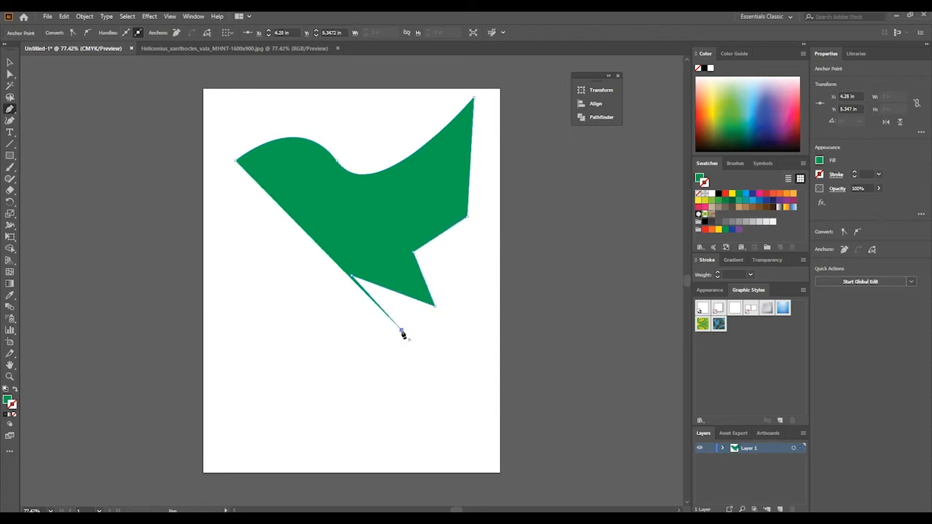
left_click(330, 306)
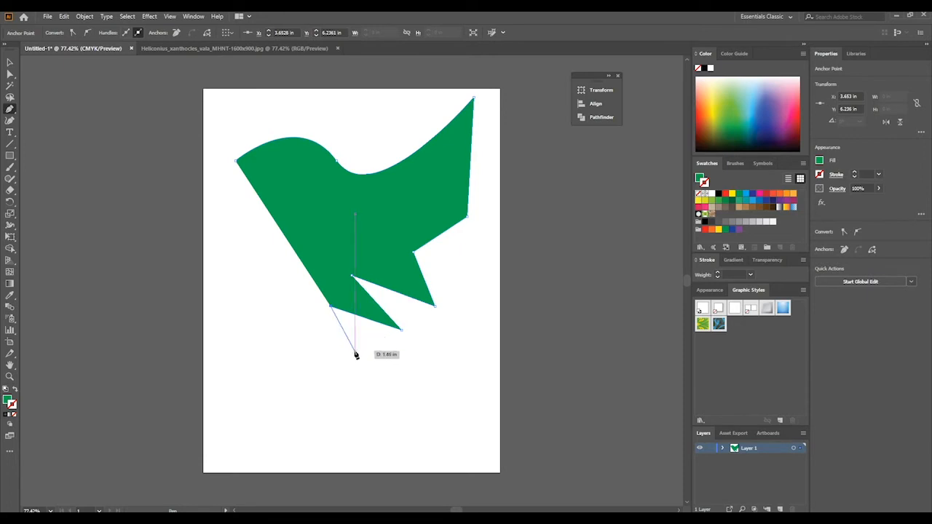
Add a curved lobe below the zigzag points and redirect its outgoing handle toward the lower right
left_click_drag(355, 351, 330, 381)
left_click_drag(350, 394, 307, 369)
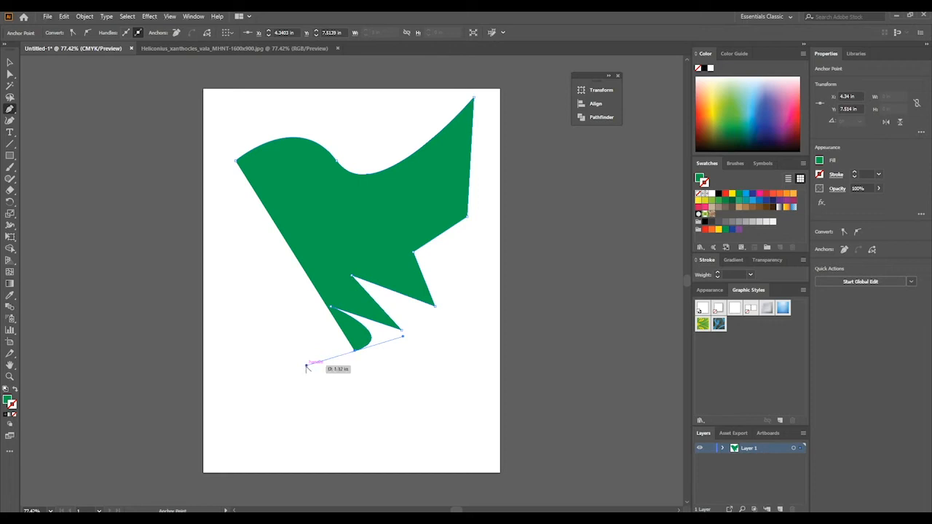
left_click_drag(306, 368, 311, 332)
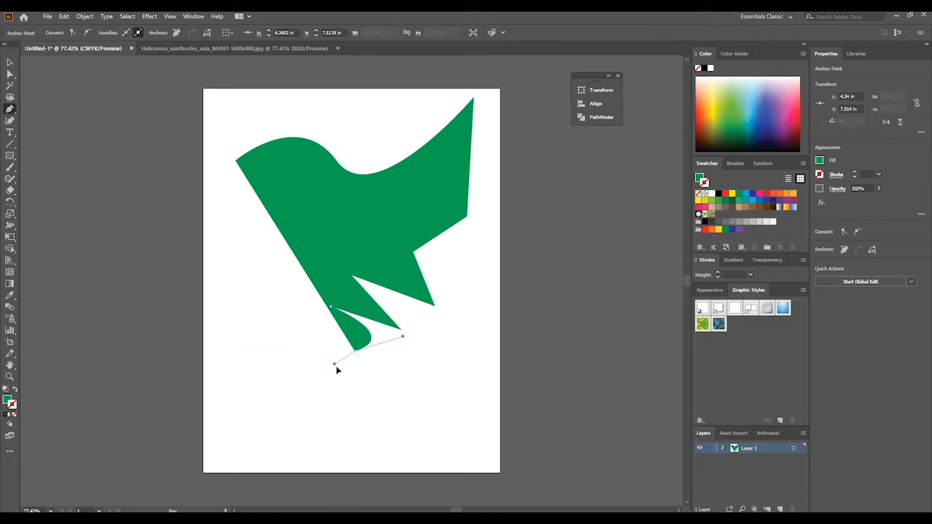
left_click_drag(397, 365, 387, 372)
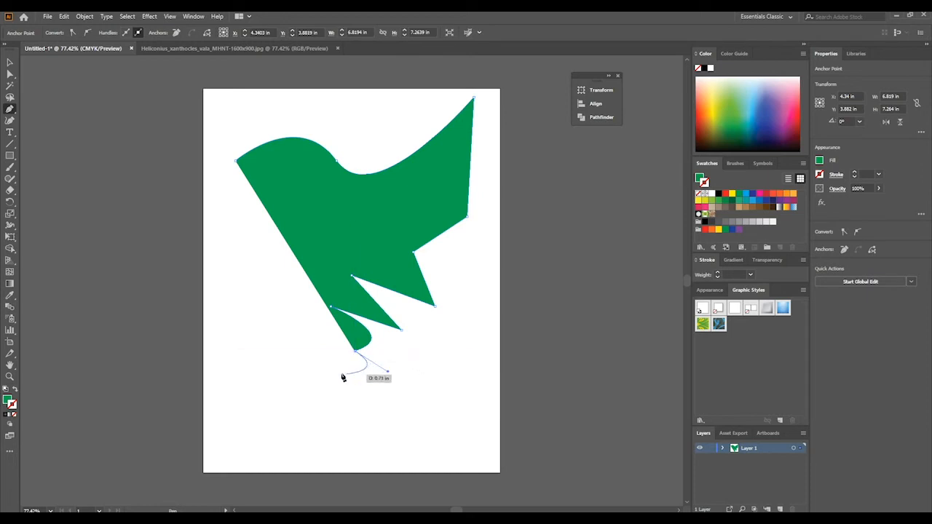
Add a second curved lobe, bring the left edge up and close the path at its start, about 6.8 by 8.6 in overall
left_click(283, 351)
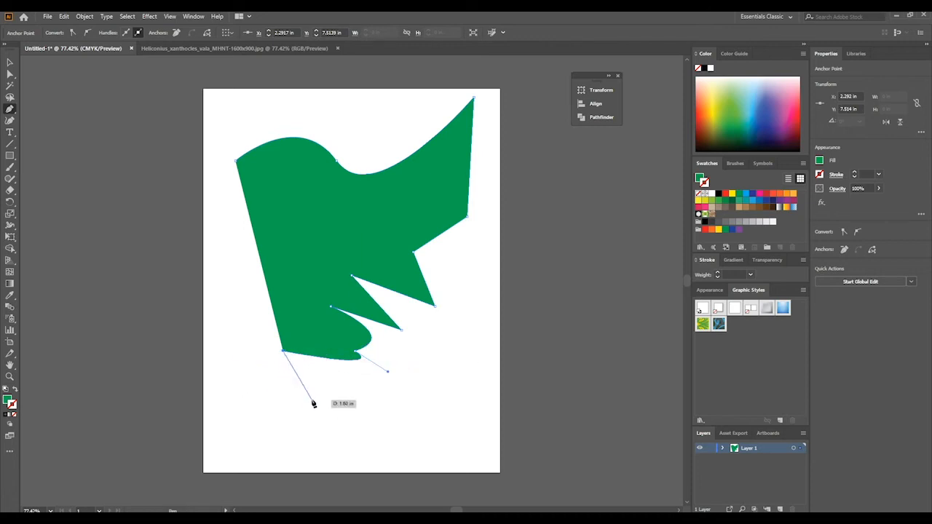
left_click_drag(311, 396, 300, 415)
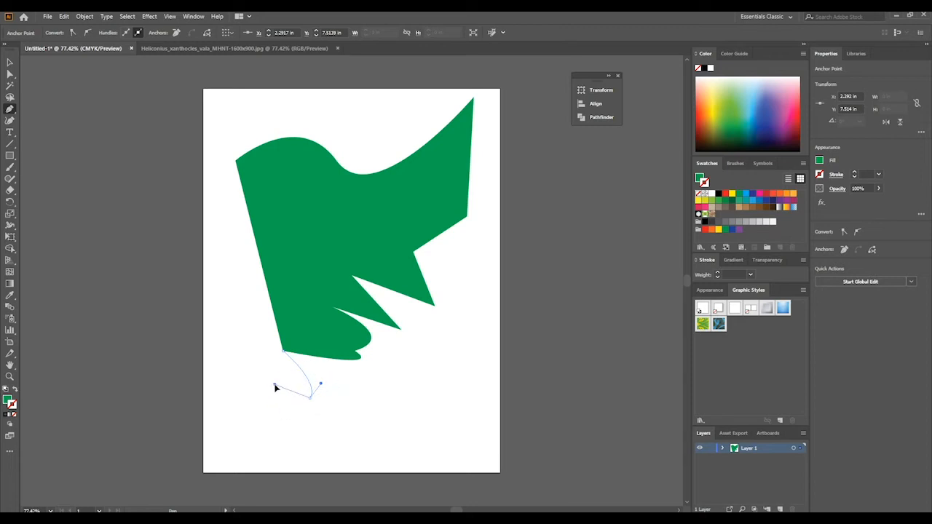
left_click_drag(241, 362, 259, 278)
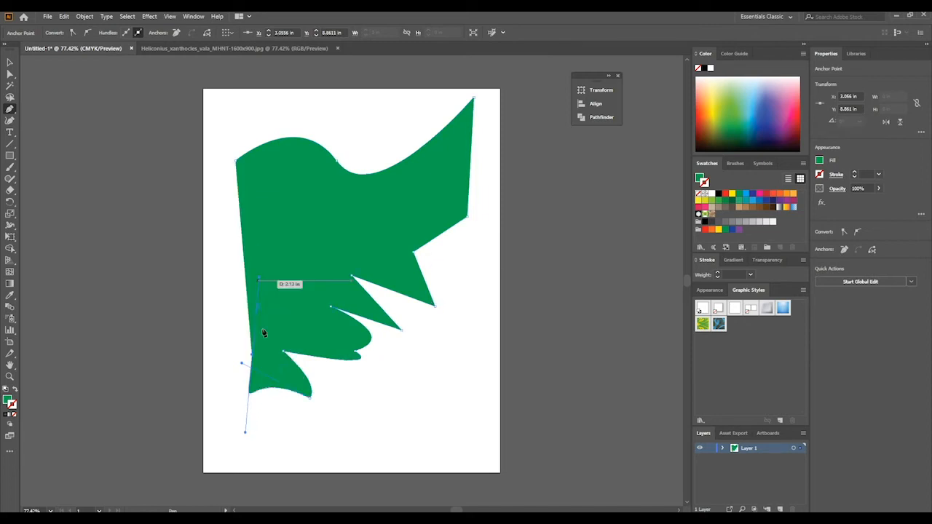
left_click_drag(245, 222, 238, 158)
left_click(236, 160)
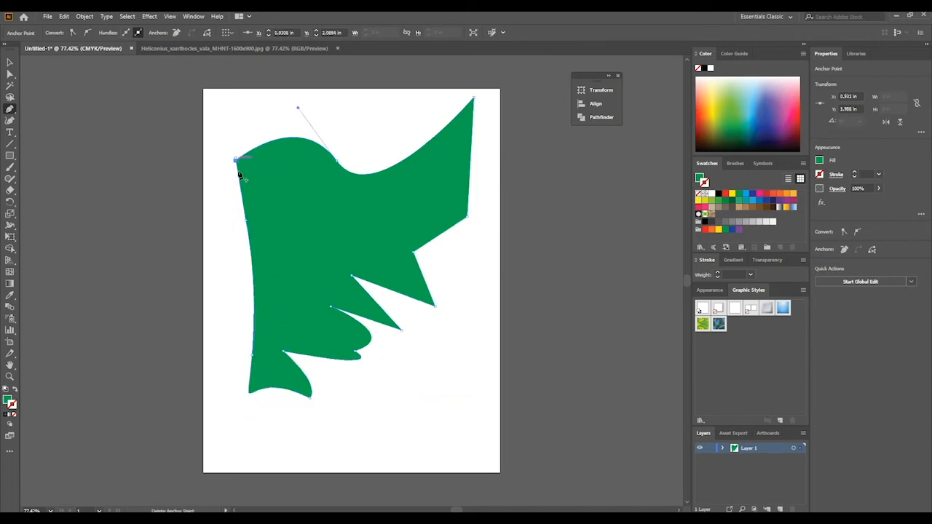
Delete the selected anchor point at the upper left corner of the green shape
left_click(9, 63)
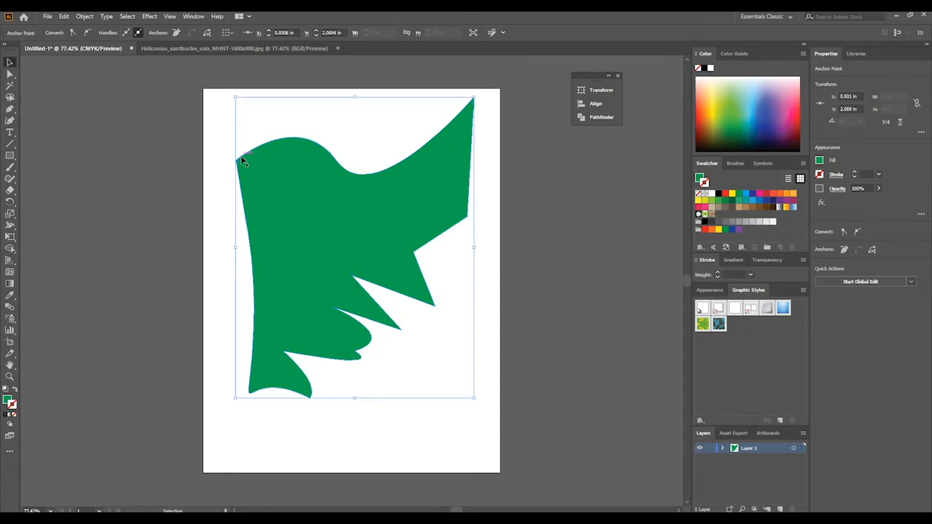
key("Delete")
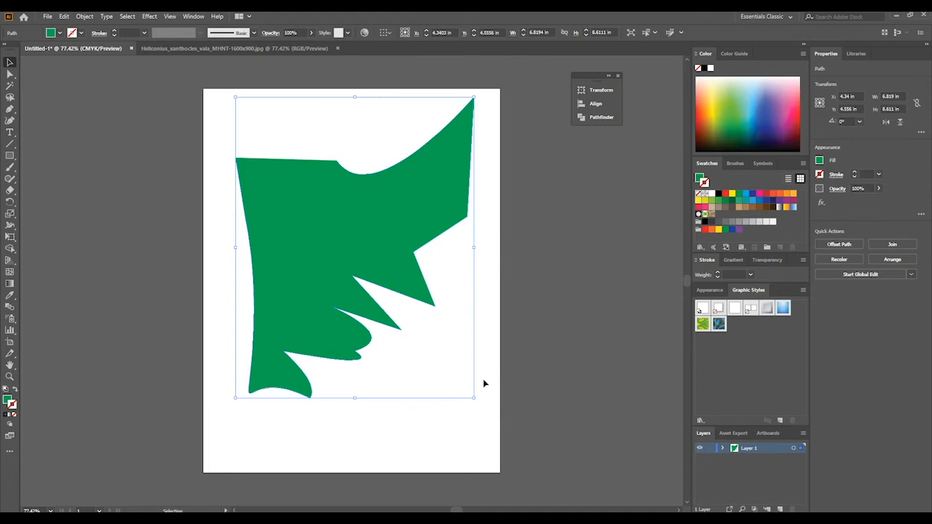
Delete the whole green practice shape from the artboard
key("Delete")
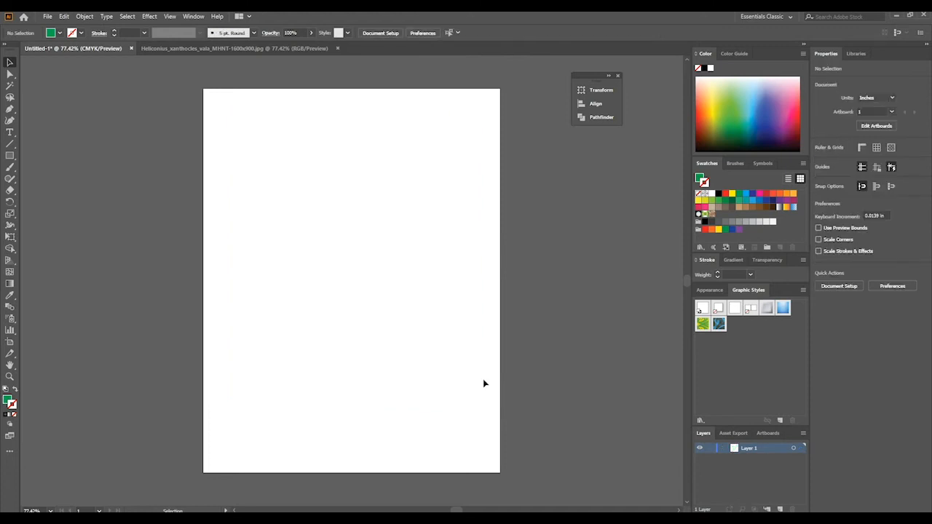
In the butterfly image document, lock Layer 1 and add a new layer above it
left_click(186, 48)
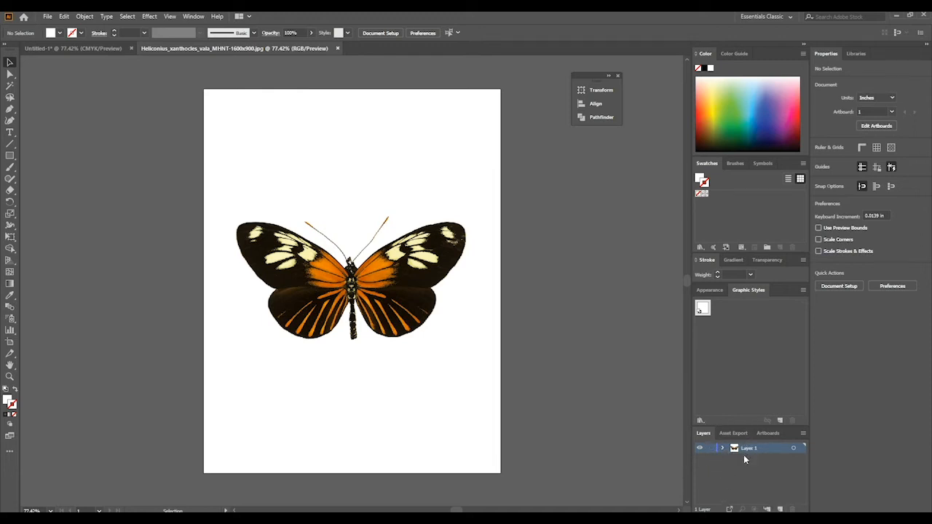
left_click(779, 509)
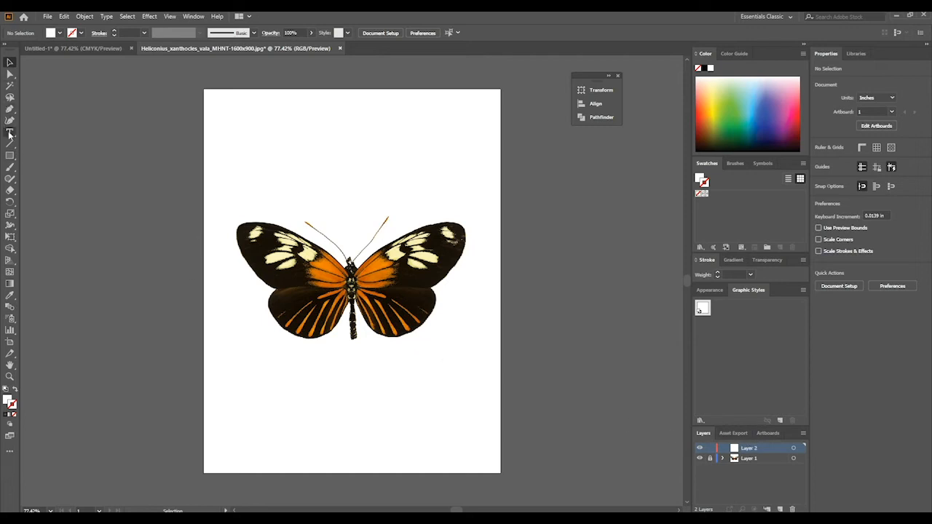
Start a Pen tool path beside the butterfly's head and trace the left forewing's upper edge with curved points to the wing tip
left_click(11, 109)
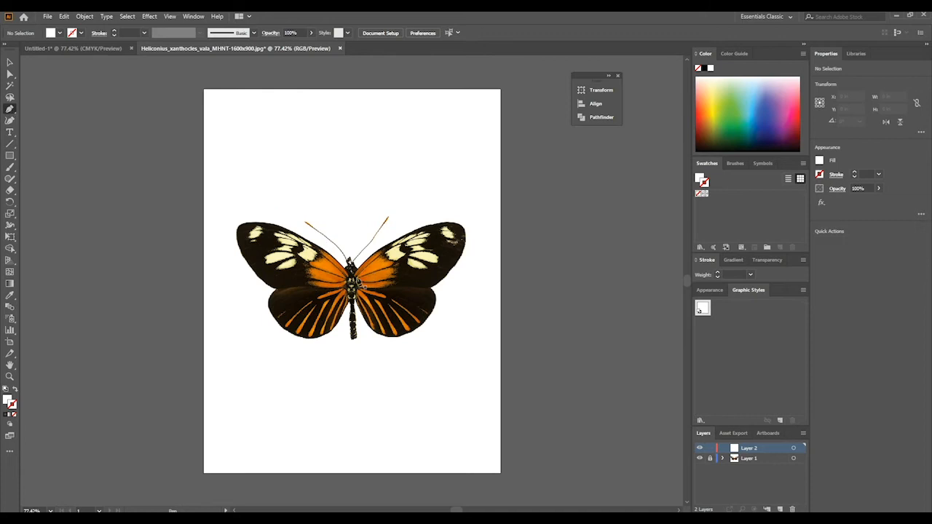
key("ctrl+plus")
key("ctrl+plus")
key("ctrl+plus")
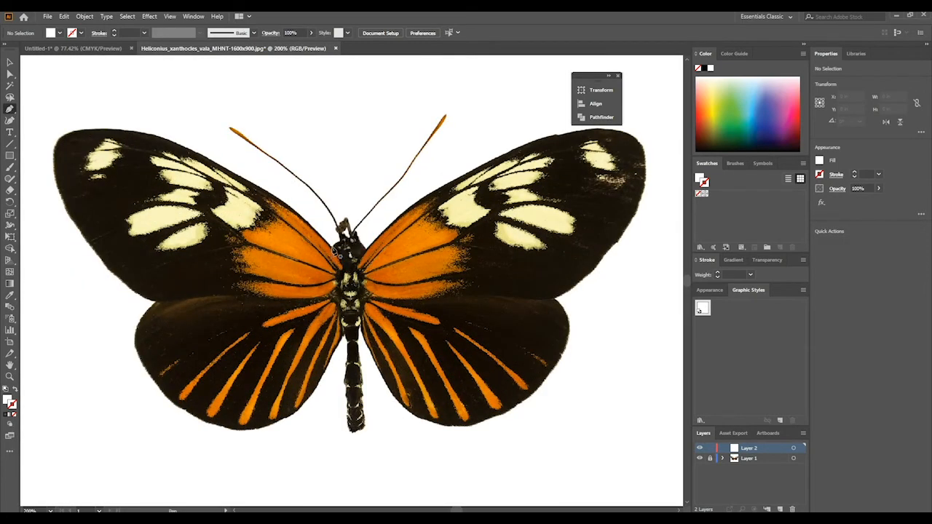
left_click(357, 261)
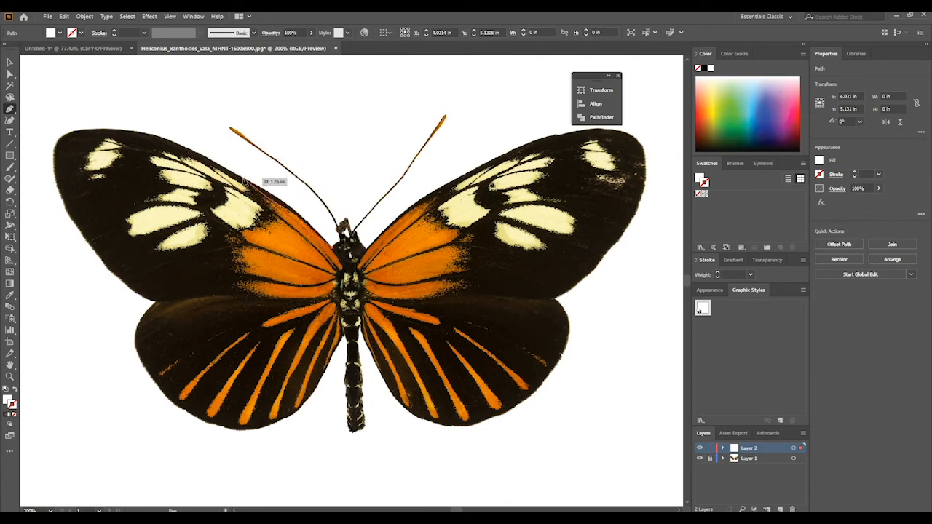
left_click_drag(245, 179, 273, 187)
left_click_drag(211, 166, 195, 155)
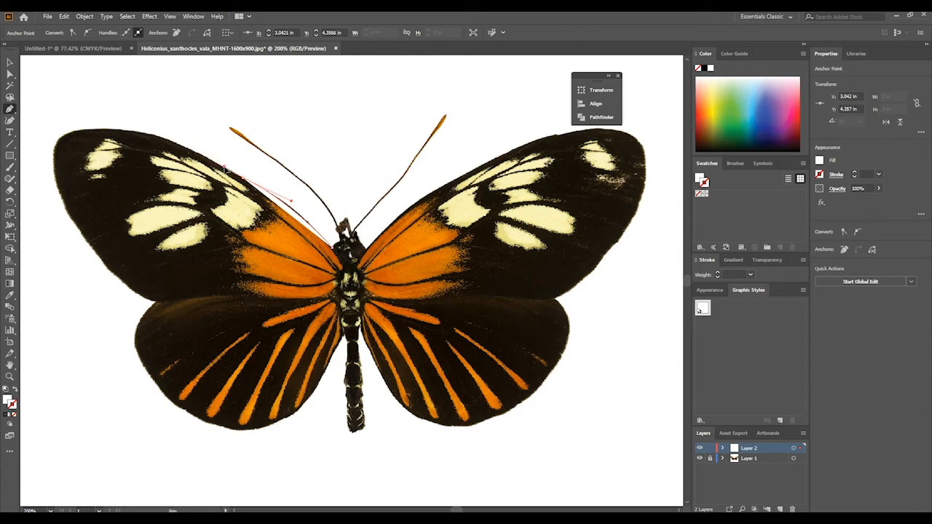
left_click_drag(225, 170, 225, 167)
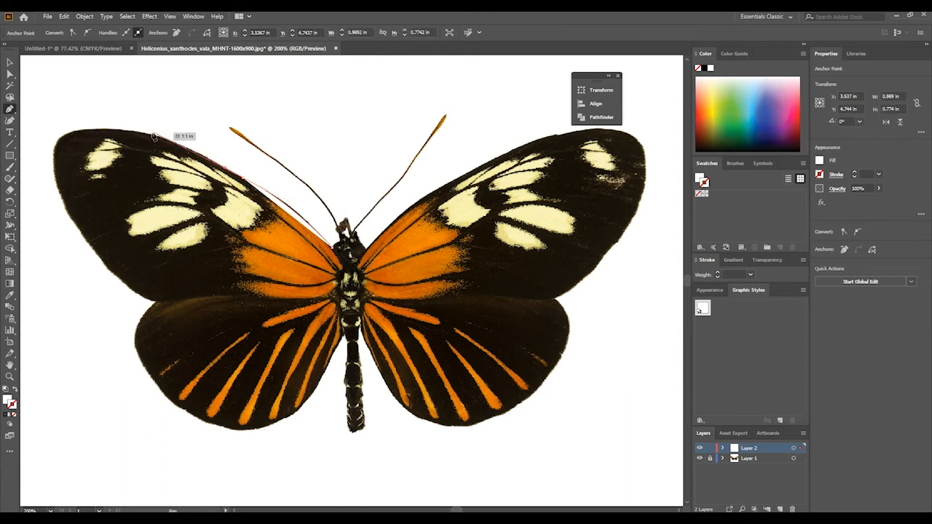
left_click_drag(137, 133, 109, 128)
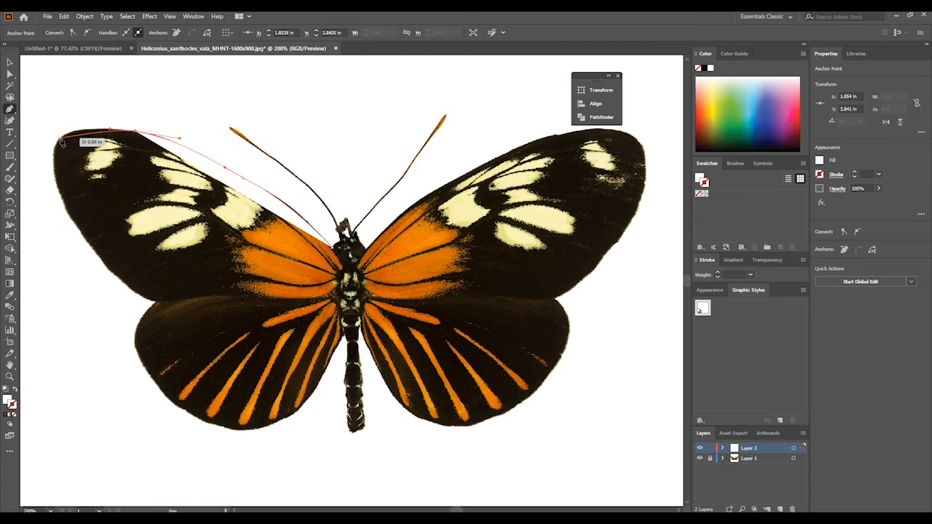
left_click_drag(61, 142, 45, 150)
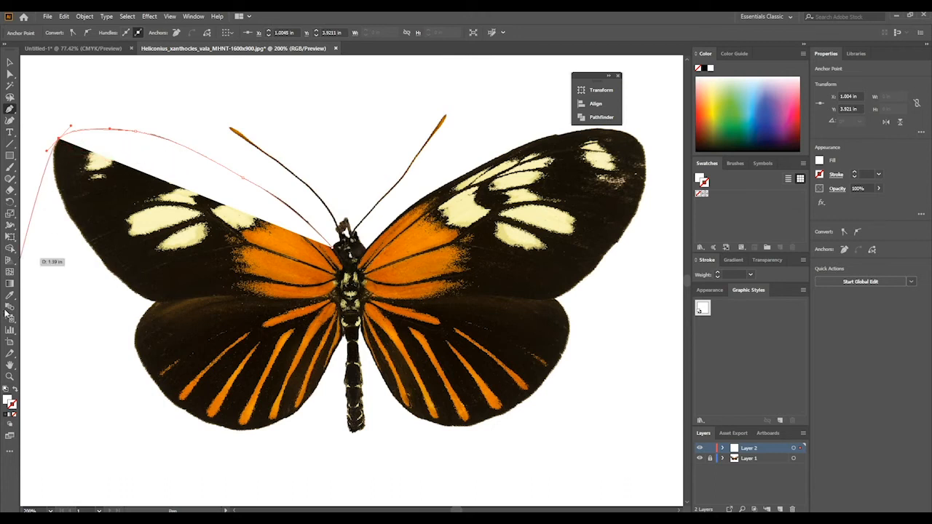
Swap the path's fill and stroke so it has no fill, and trace the left forewing's outer edge down to the hindwing notch
left_click(14, 391)
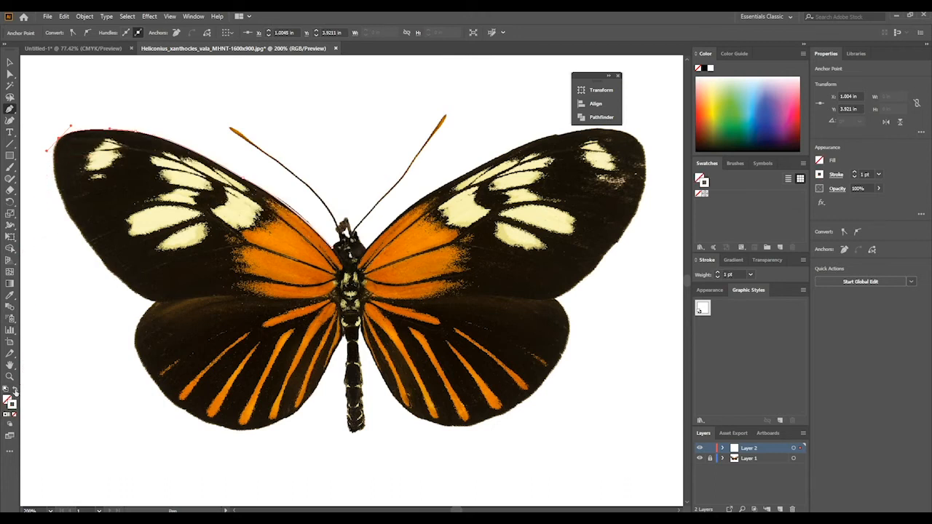
left_click(58, 187)
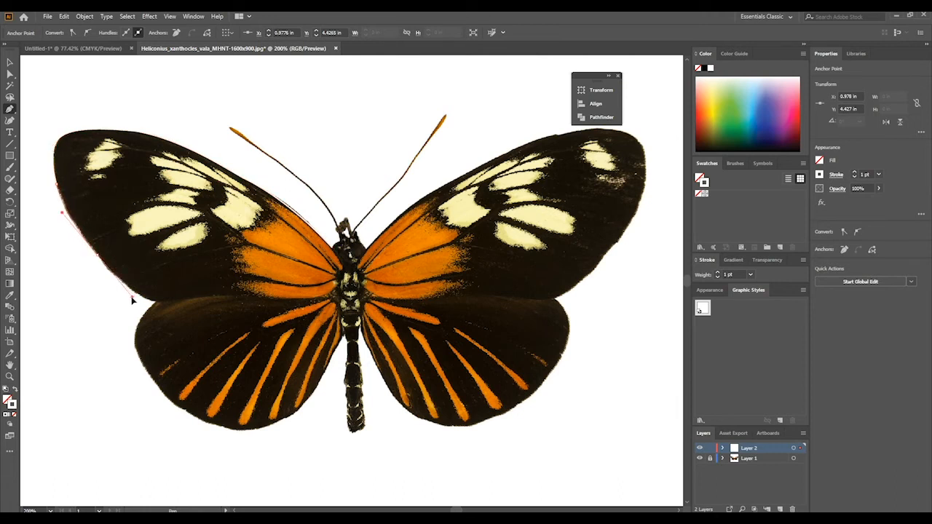
left_click_drag(108, 270, 157, 304)
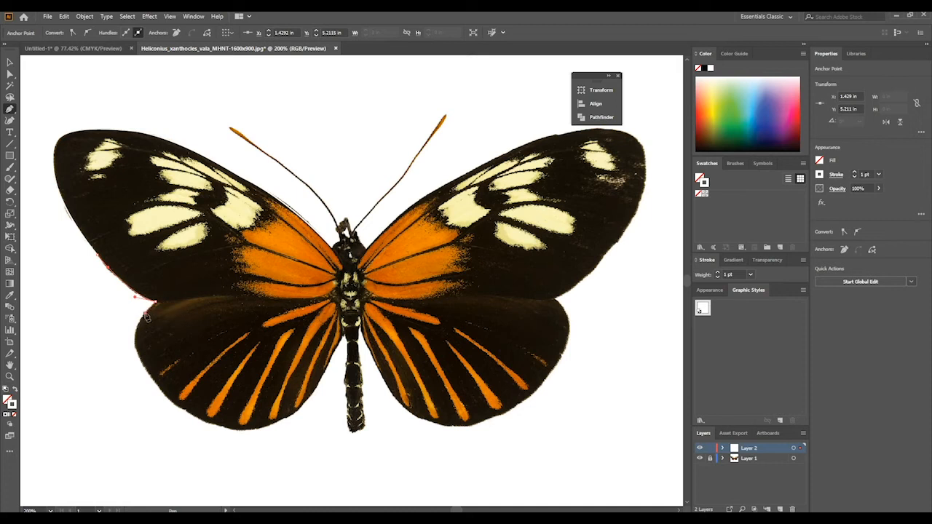
Continue the path with curved points around the left hindwing's outer and bottom edge
left_click_drag(142, 322, 144, 368)
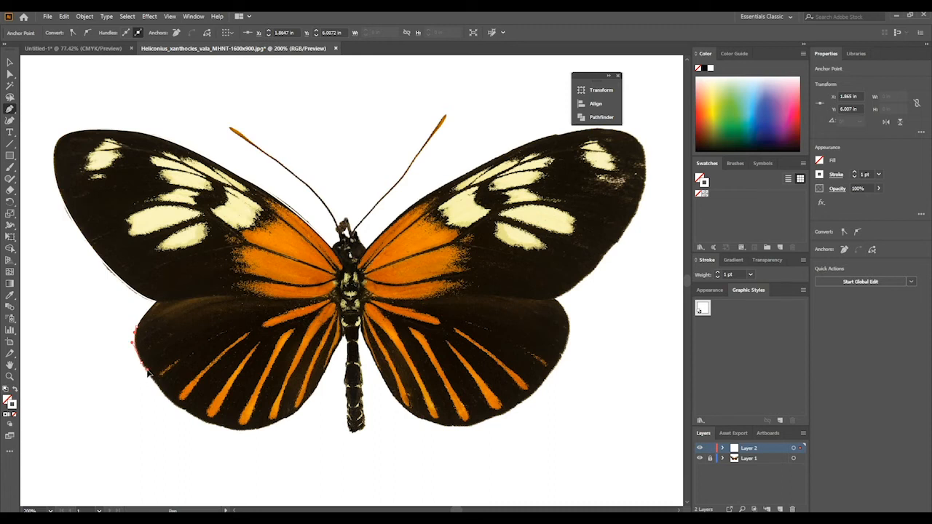
left_click_drag(151, 377, 198, 414)
left_click_drag(196, 421, 223, 430)
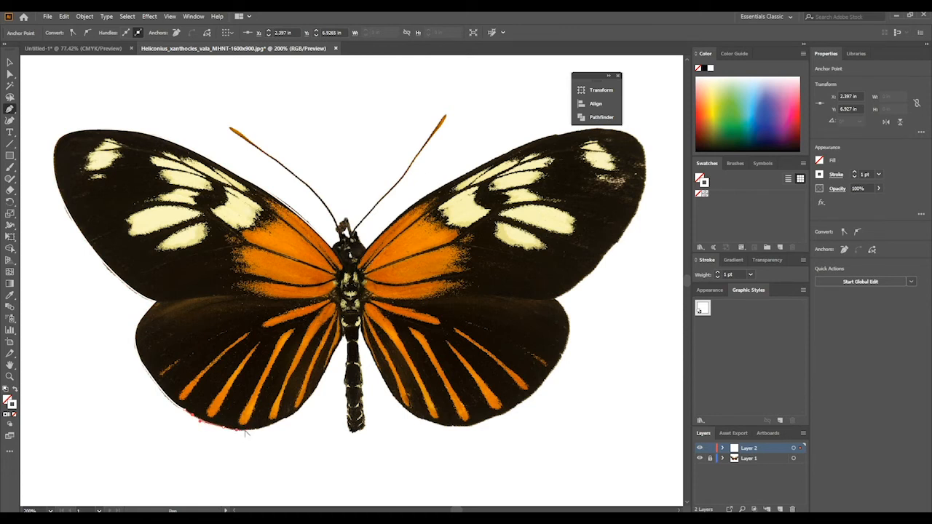
left_click_drag(287, 425, 298, 410)
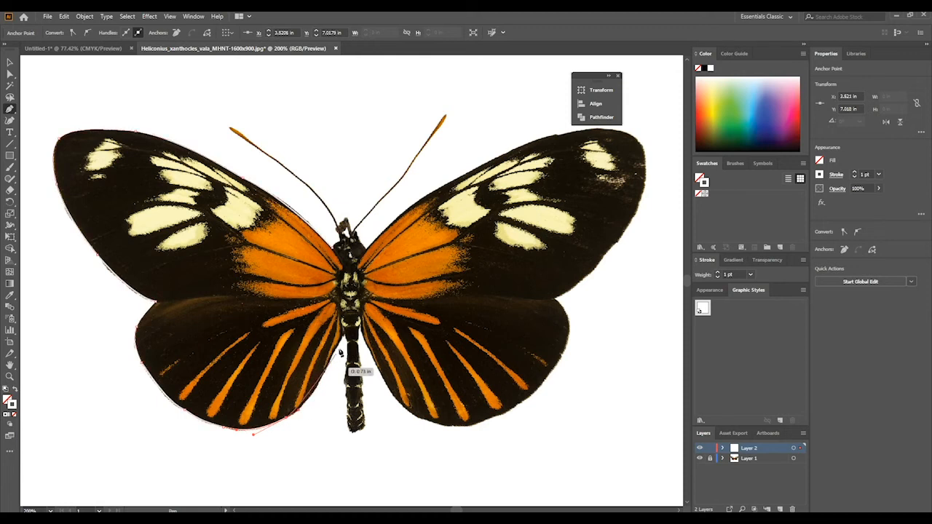
Trace the left hindwing's inner edge up to where it meets the abdomen, redoing the misplaced curve
left_click_drag(342, 336, 359, 294)
left_click_drag(365, 293, 357, 287)
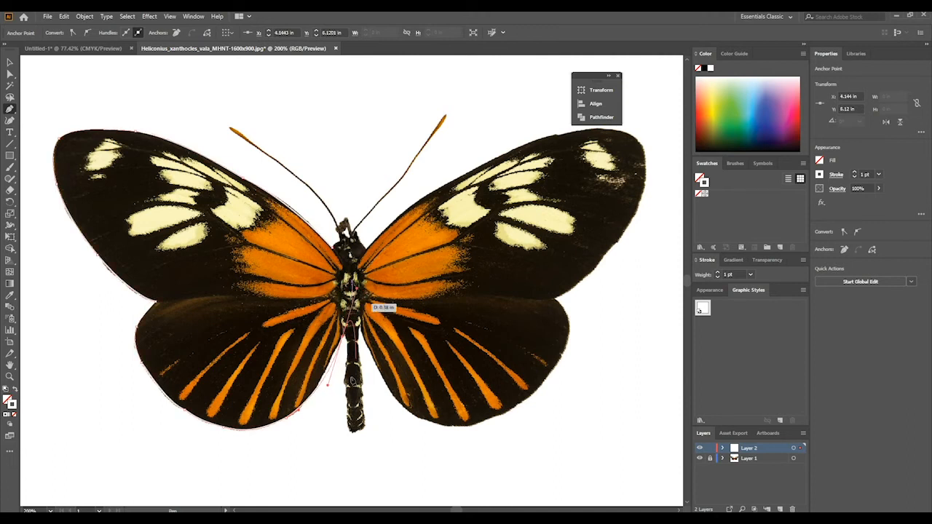
left_click_drag(330, 383, 336, 353)
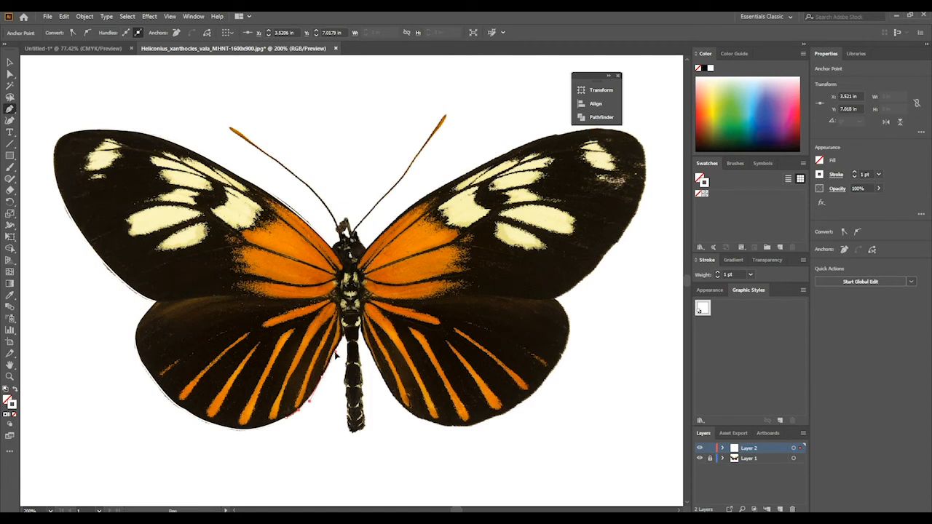
mouse_move(335, 355)
left_mouse_down()
mouse_move(352, 335)
mouse_move(342, 340)
left_mouse_up()
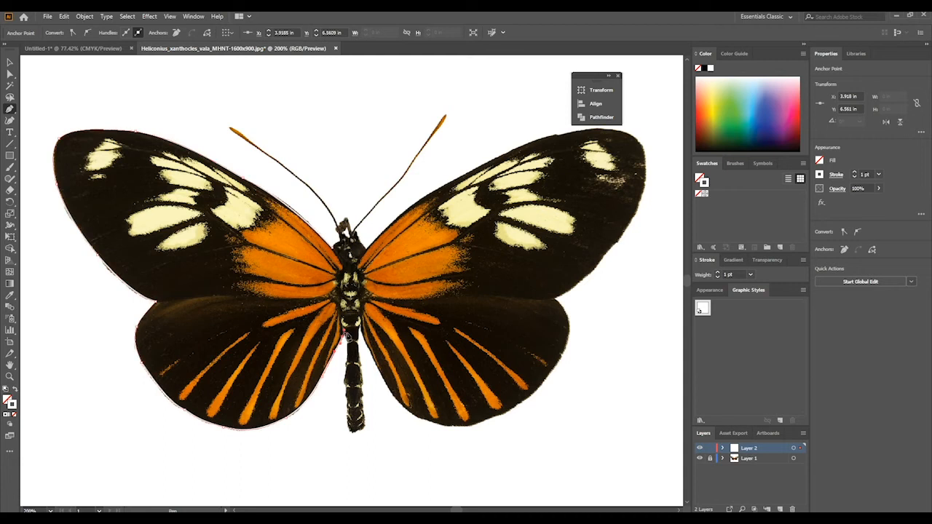
left_click(345, 335)
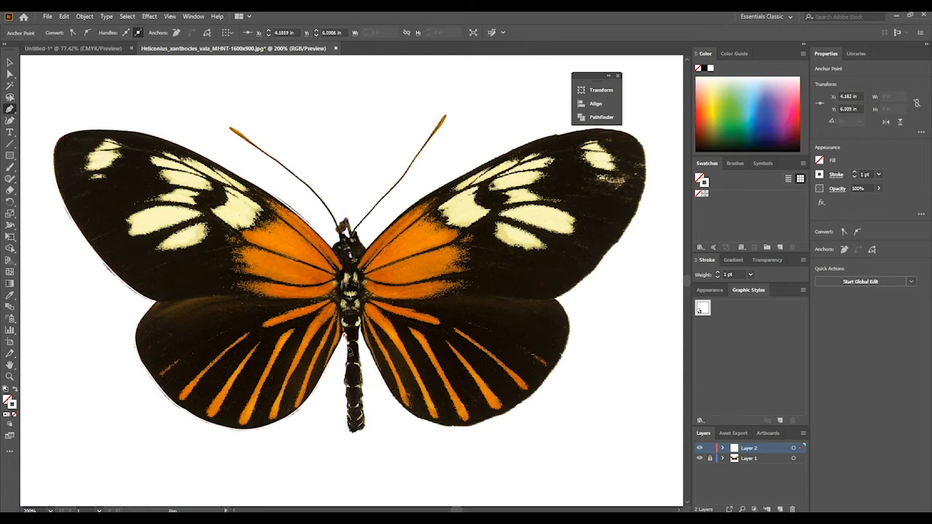
Trace down the abdomen's left side, around its tip and back up to the start of the right hindwing
left_click(348, 366)
left_click_drag(347, 373, 346, 375)
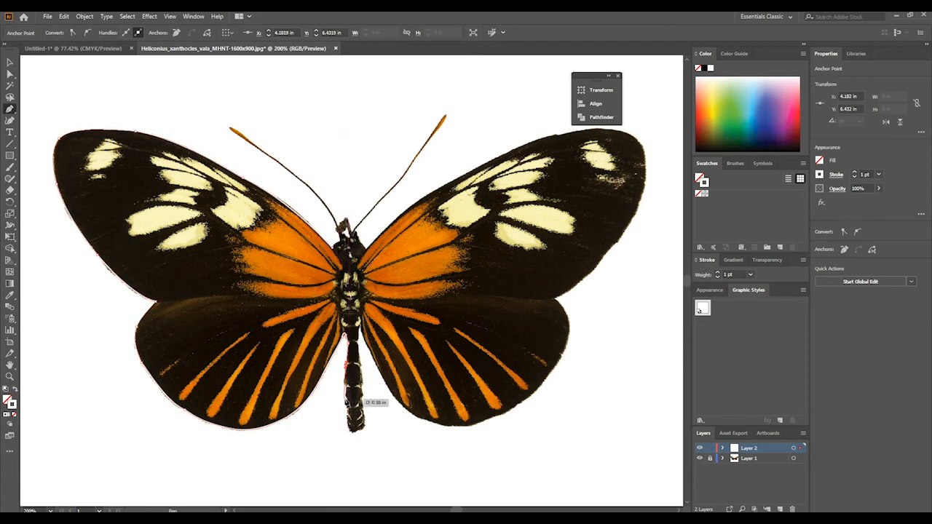
left_click(350, 432)
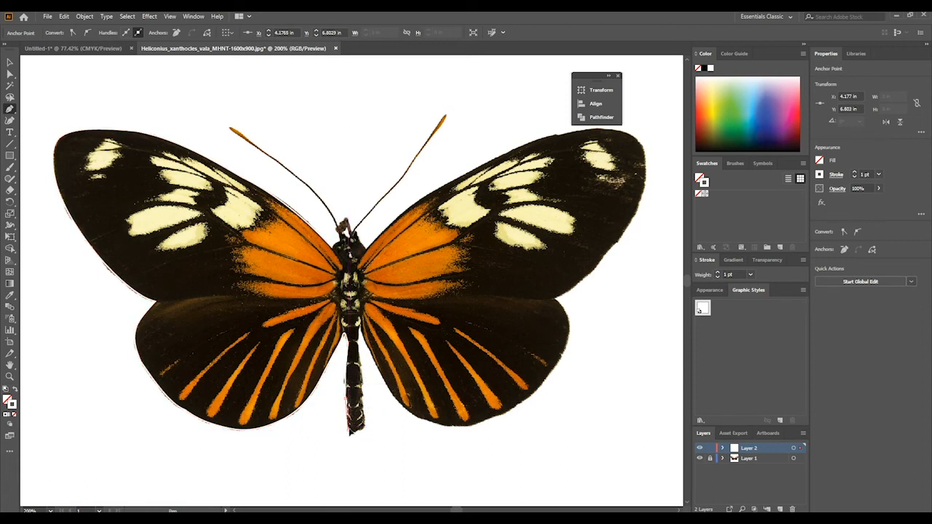
left_click(356, 437)
left_click(364, 428)
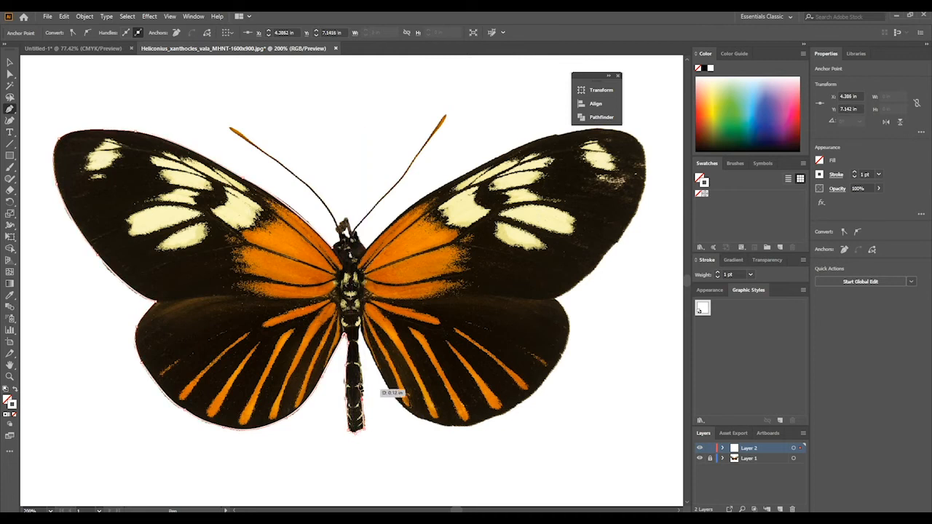
left_click(359, 340)
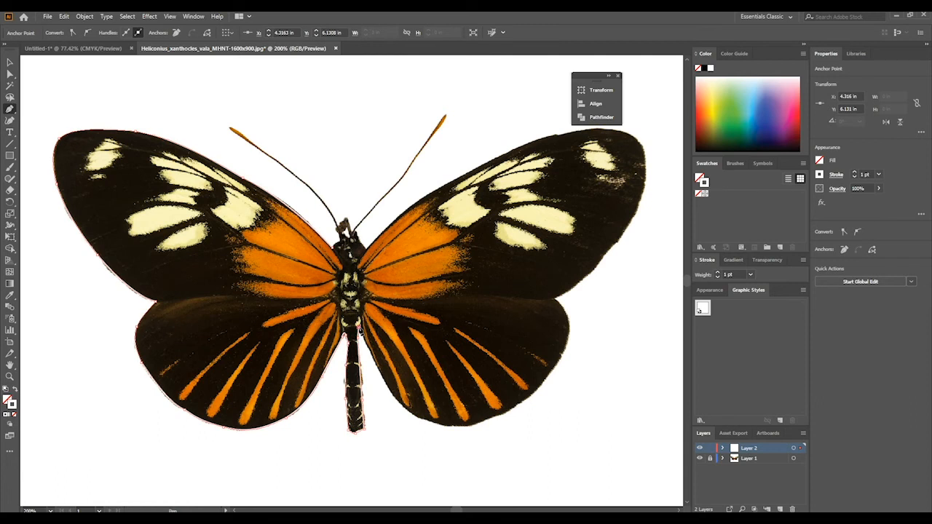
left_click(362, 330)
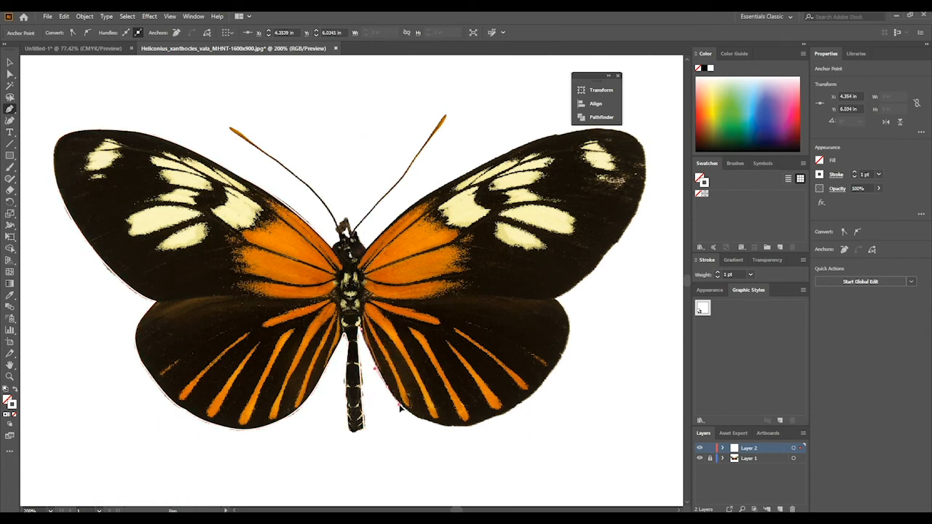
Trace the right hindwing with curved points around its bottom and outer edge up to the forewing notch
mouse_move(474, 428)
left_mouse_down()
mouse_move(506, 412)
mouse_move(536, 422)
mouse_move(489, 423)
left_mouse_up()
left_click(552, 374)
left_click_drag(552, 373, 573, 342)
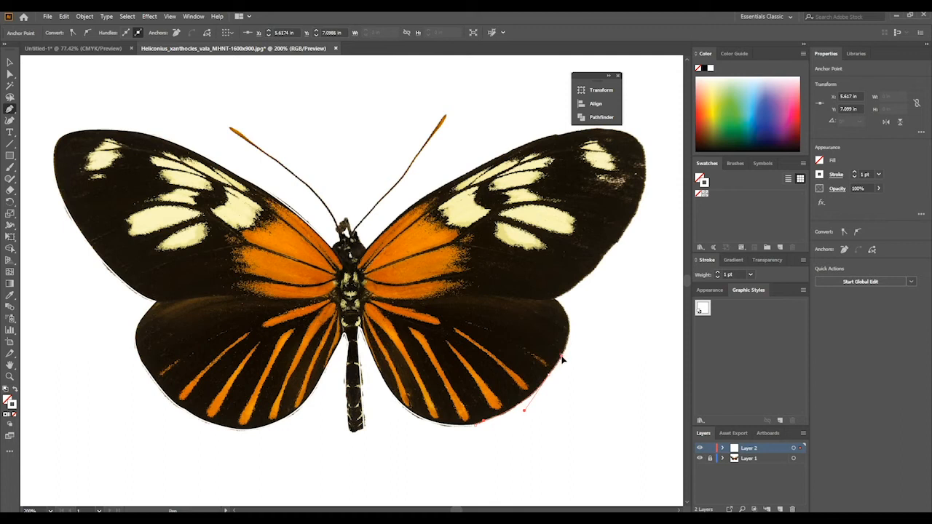
mouse_move(557, 303)
left_mouse_down()
mouse_move(528, 286)
mouse_move(529, 270)
mouse_move(557, 277)
mouse_move(562, 299)
left_mouse_up()
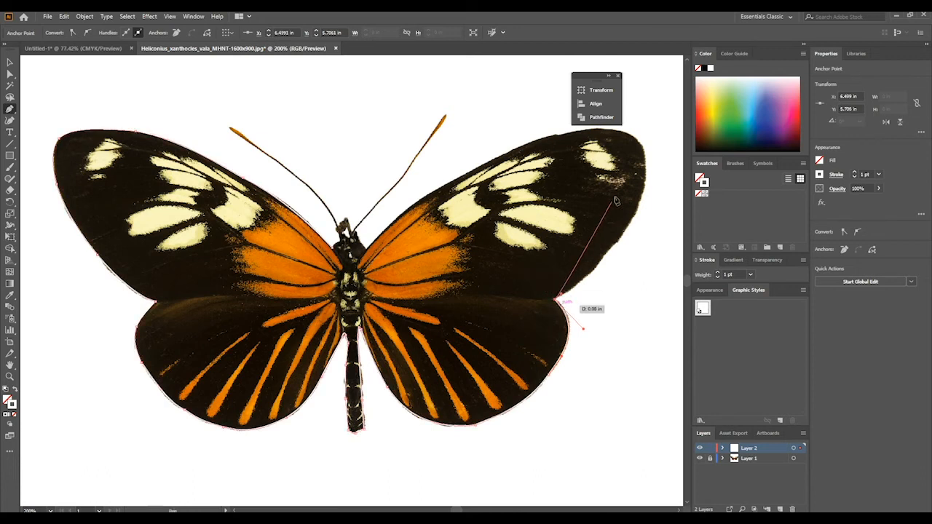
Trace the right forewing's outer edge with shorter curved segments and continue around the wing tip
left_click_drag(633, 219, 648, 180)
key("ctrl+z")
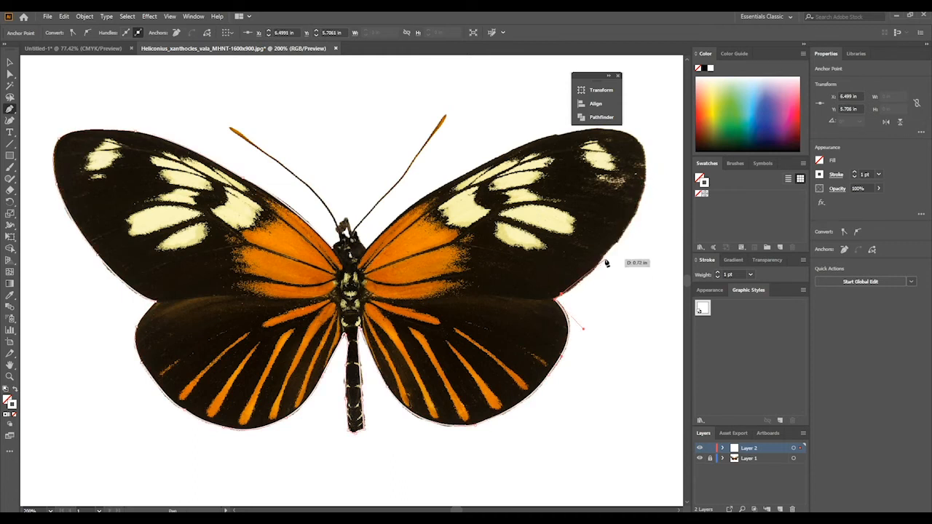
left_click_drag(603, 262, 624, 238)
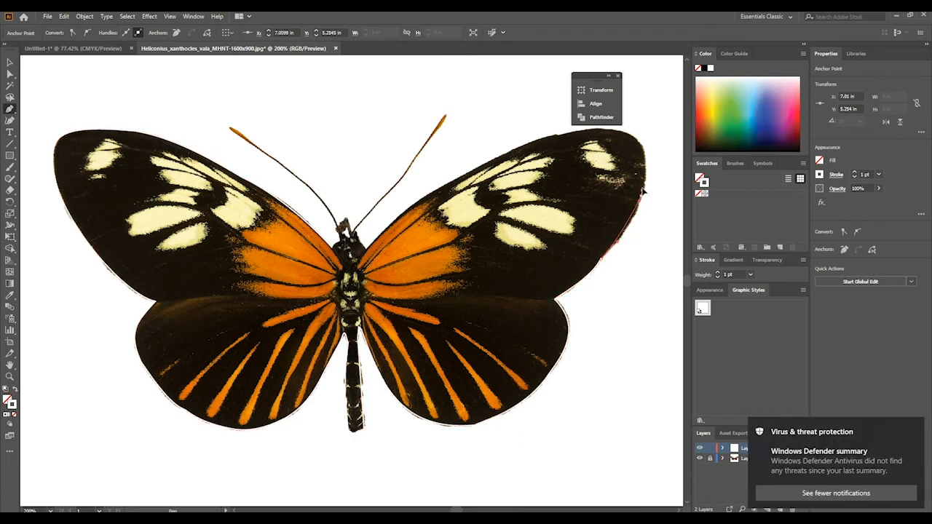
left_click_drag(642, 204, 645, 183)
left_click_drag(605, 129, 581, 131)
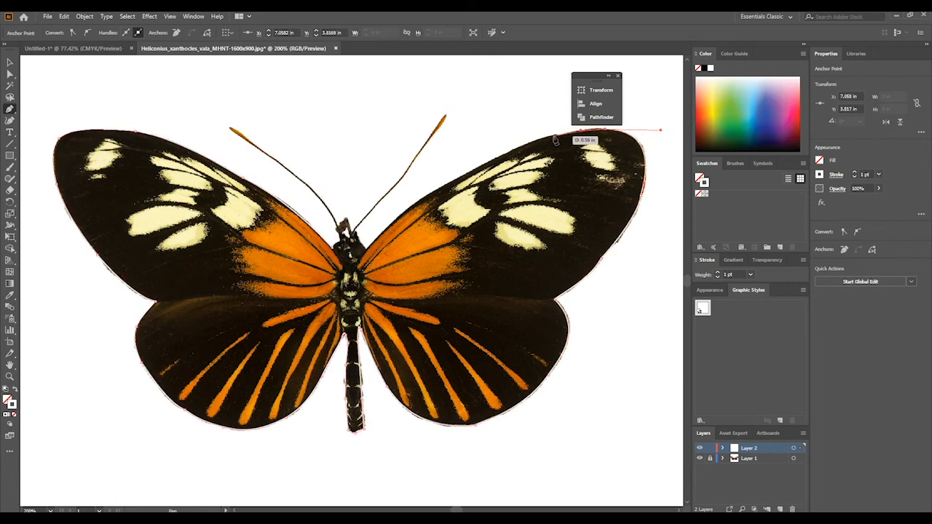
Trace the right forewing's upper edge back to the head and close the butterfly outline at its starting point
left_click(554, 136)
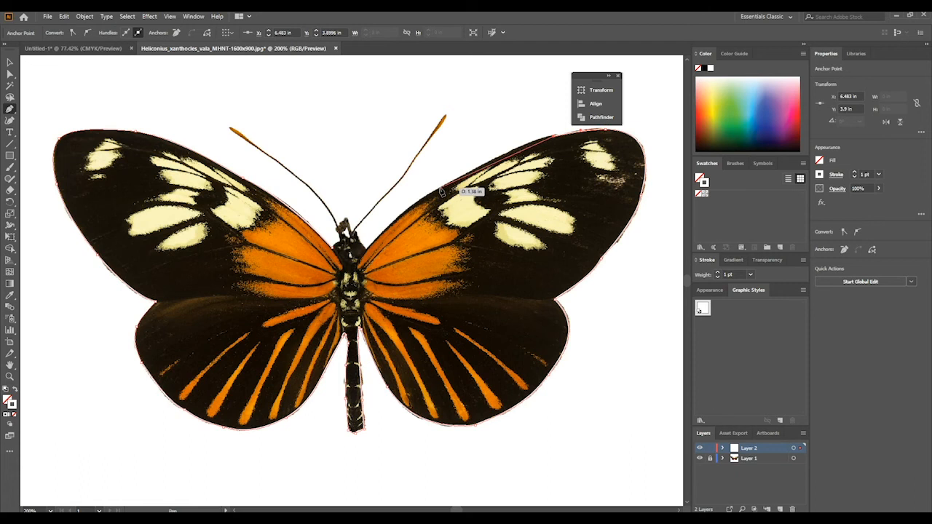
left_click_drag(439, 189, 392, 224)
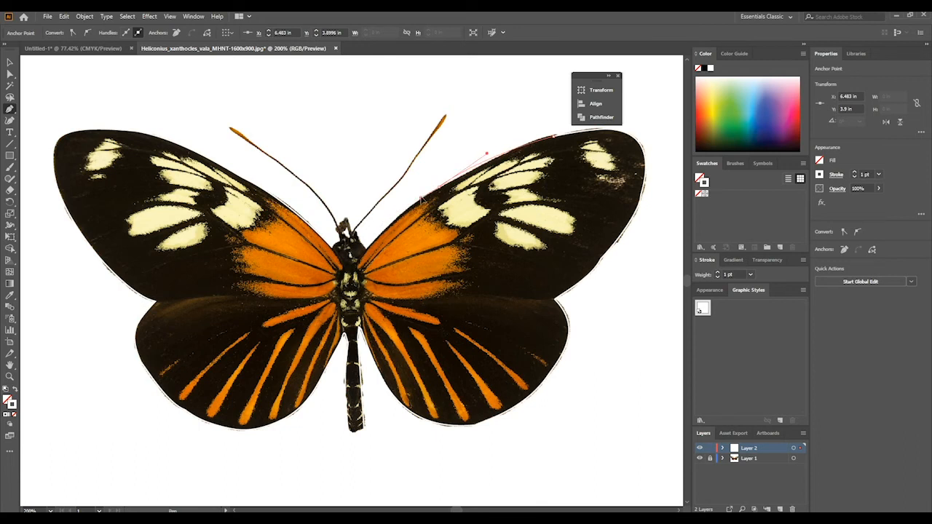
mouse_move(413, 185)
left_mouse_down()
mouse_move(417, 207)
mouse_move(400, 213)
mouse_move(423, 198)
left_mouse_up()
key("ctrl+z")
mouse_move(367, 248)
left_mouse_down()
mouse_move(366, 263)
mouse_move(363, 243)
left_mouse_up()
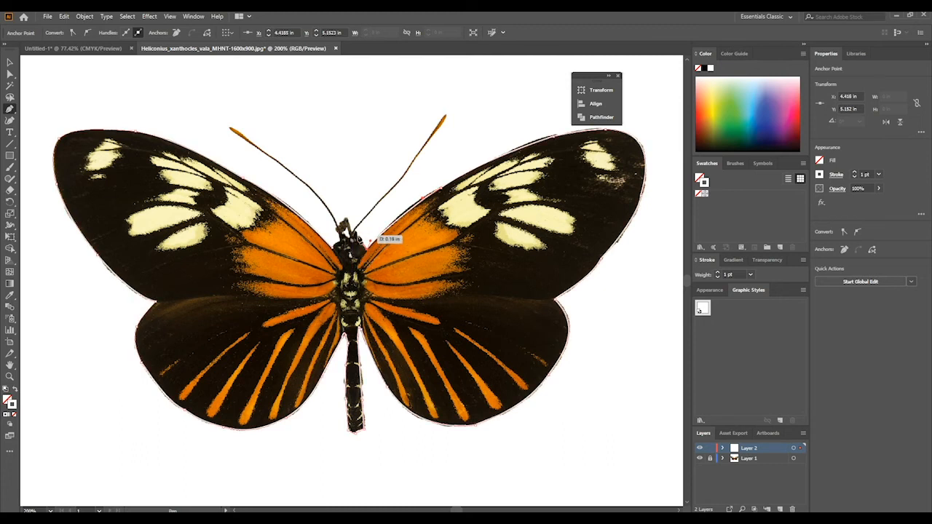
left_click(355, 231)
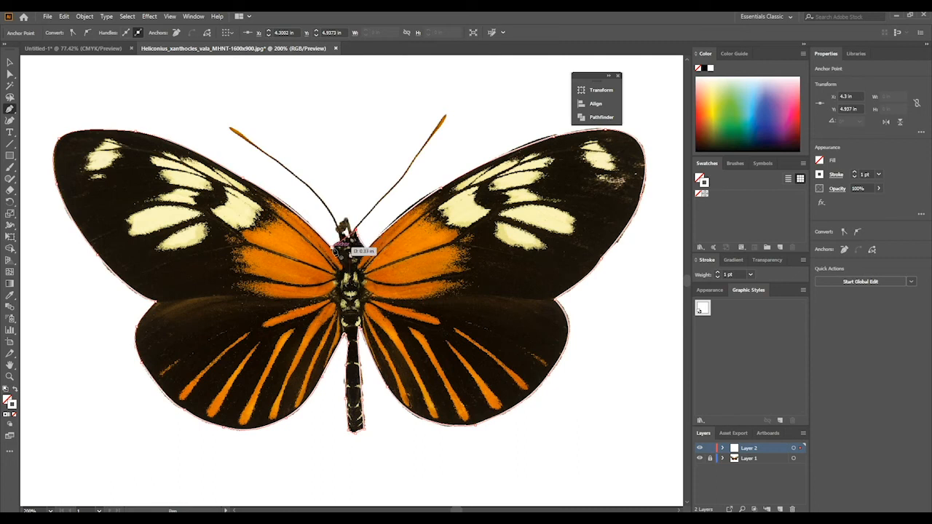
left_click_drag(333, 248, 333, 281)
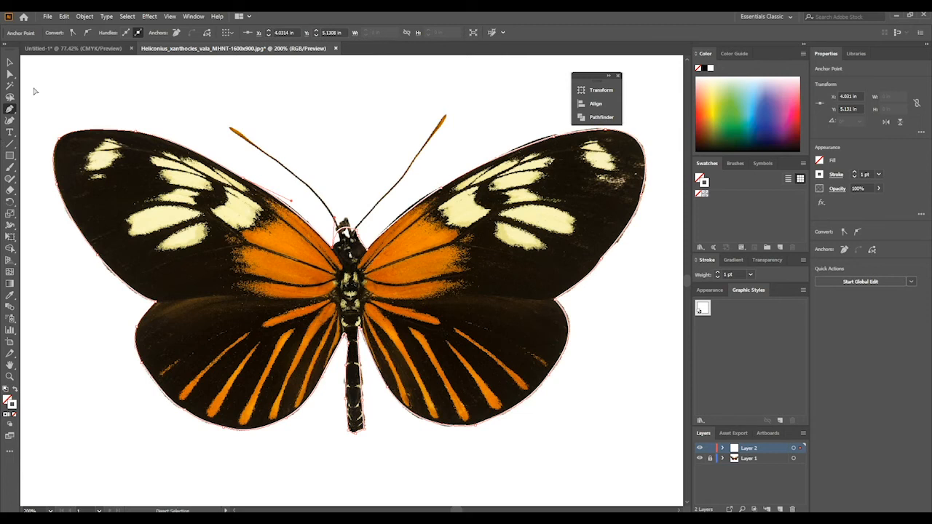
Move the traced butterfly outline off the artboard into the empty area beside the image and deselect it
key("ctrl+0")
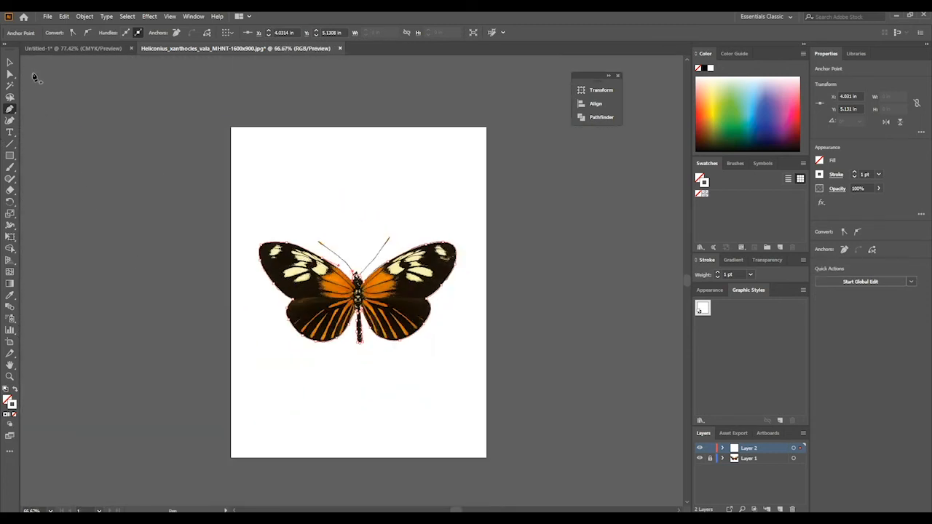
key("v")
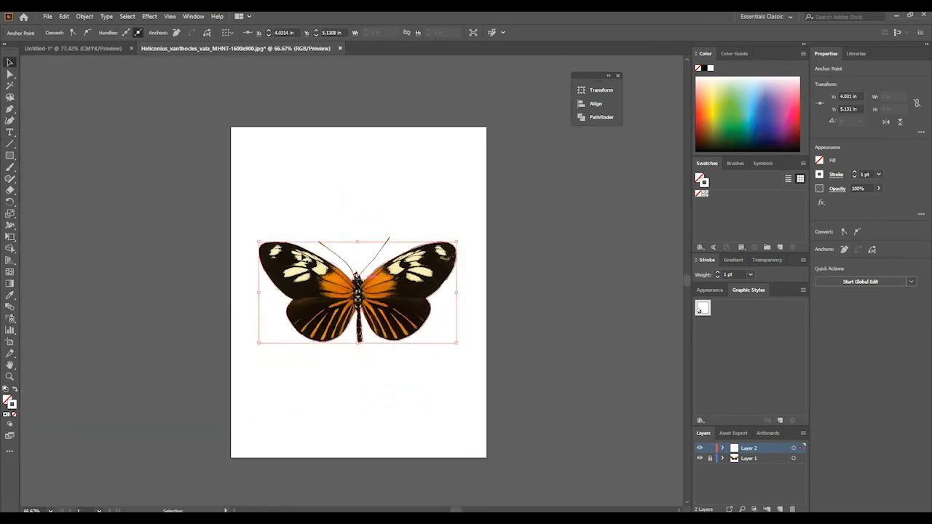
left_click_drag(364, 279, 120, 279)
left_click(148, 364)
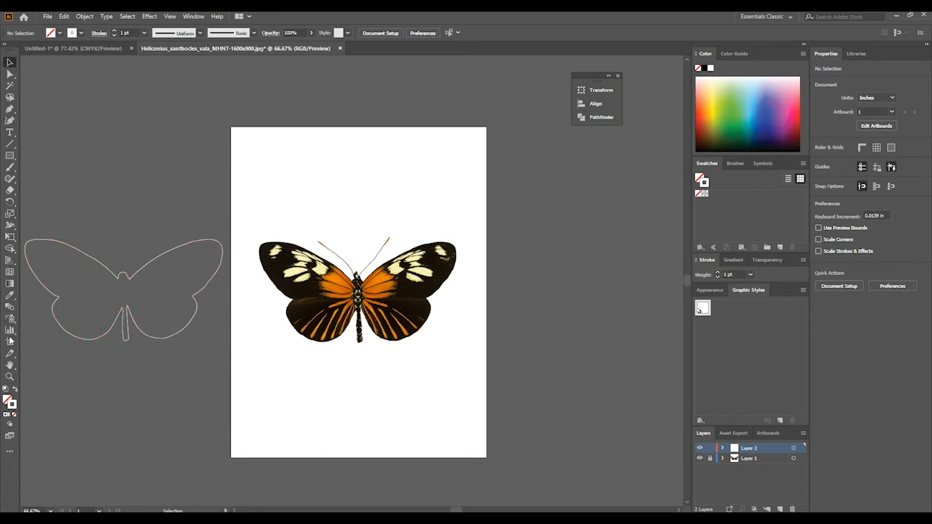
Examine the separated butterfly outline up close for uneven curves and corners
left_click(11, 375)
left_click(134, 274)
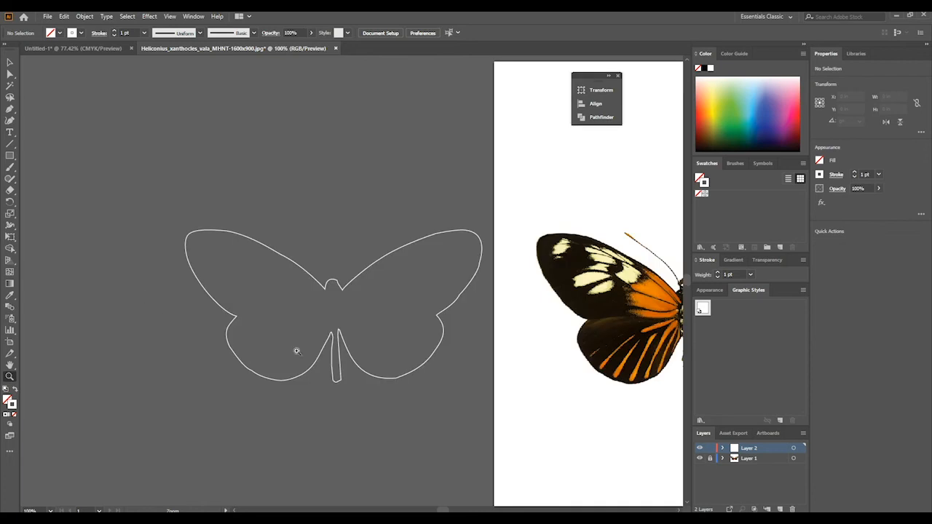
left_click(311, 337)
scroll(485, 321, "up", 3)
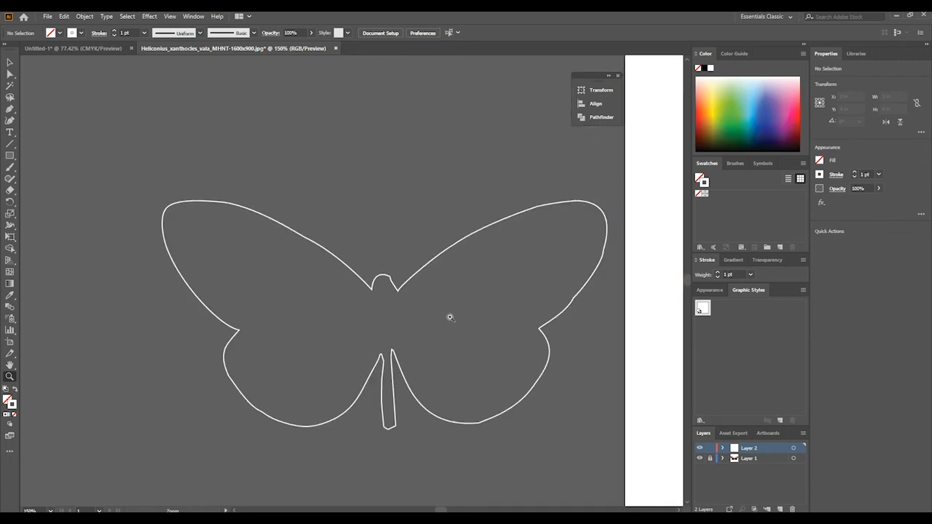
left_click(400, 285)
left_click(10, 62)
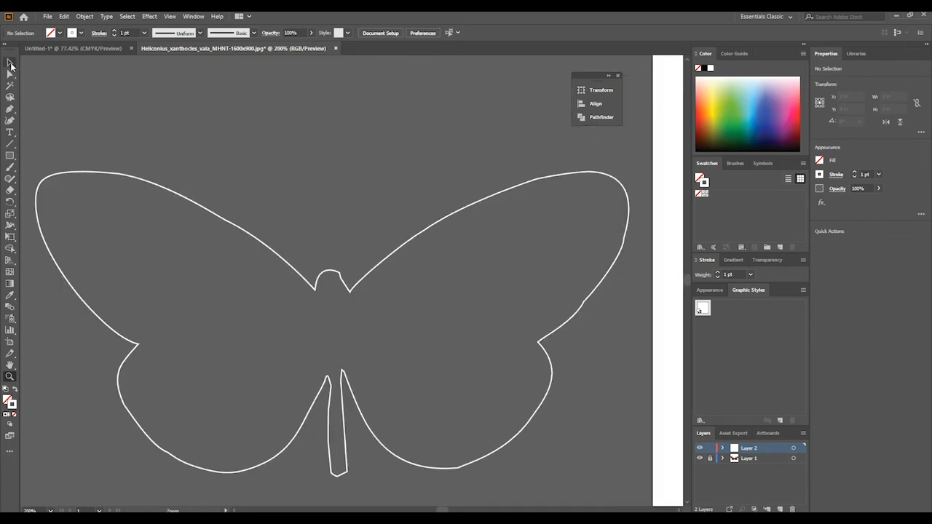
left_click(349, 287)
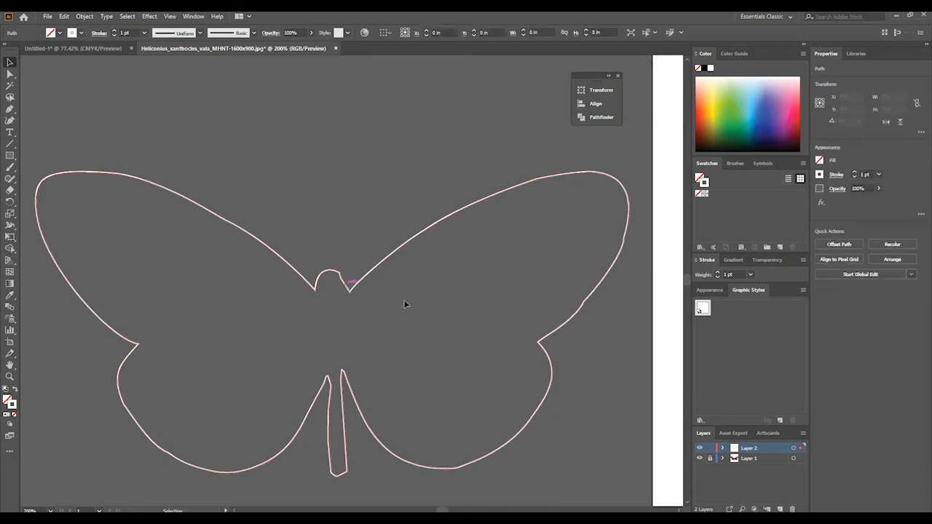
Undo the outline's move away from the butterfly image
key("a")
key("ctrl+z")
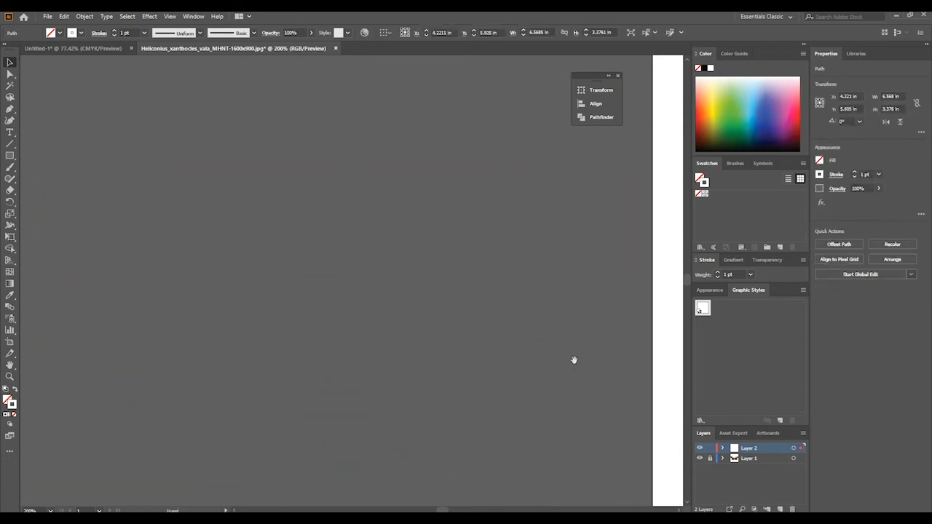
left_click_drag(575, 359, 42, 341)
left_click_drag(416, 315, 173, 303)
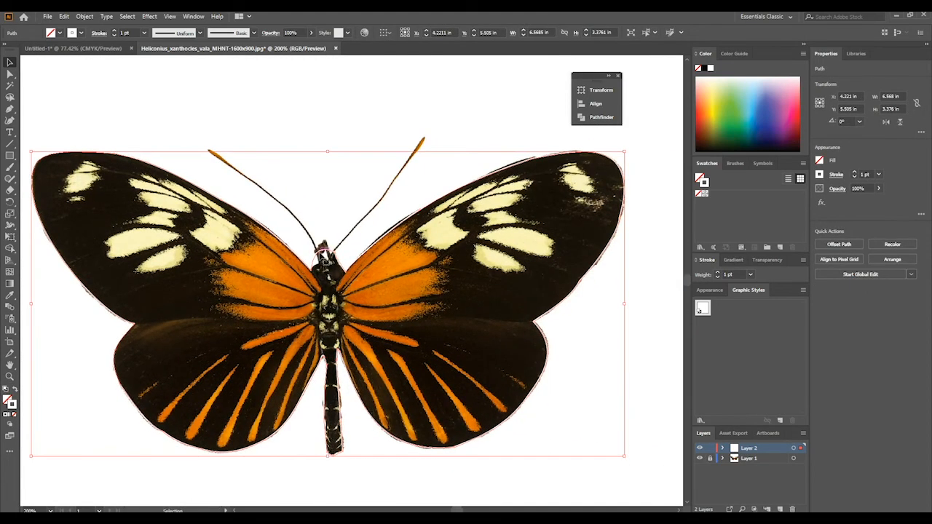
Examine individual anchor points of the outline around the head, abdomen tip and left hindwing with the Direct Selection tool
left_click(9, 73)
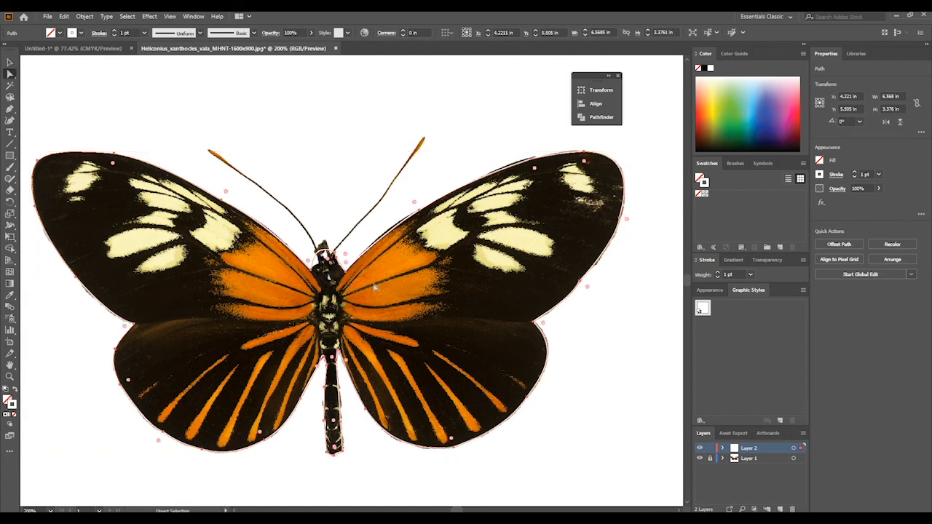
left_click(337, 255)
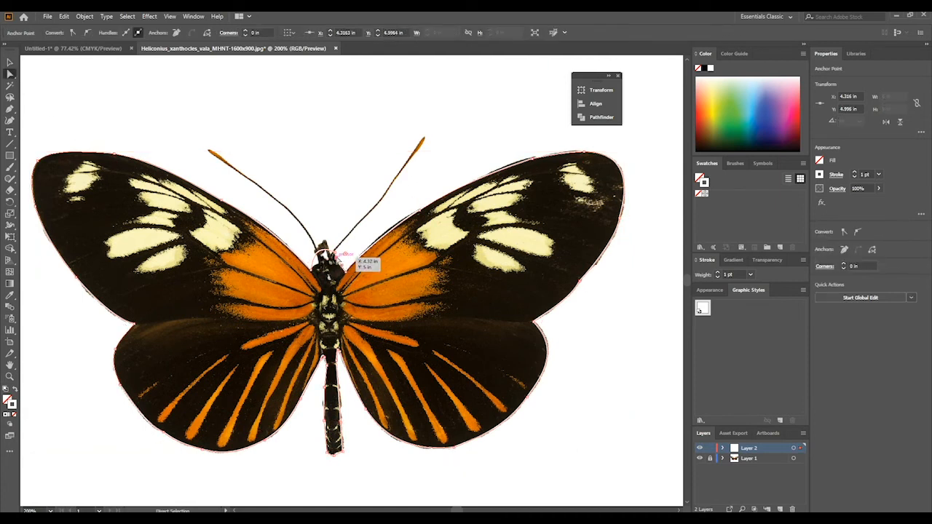
left_click(340, 454)
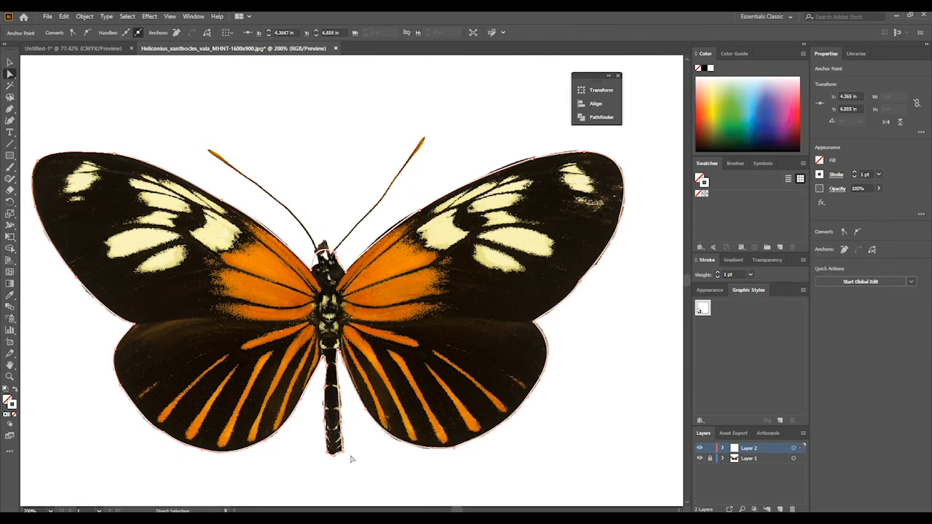
left_click_drag(342, 456, 333, 445)
left_click(328, 453)
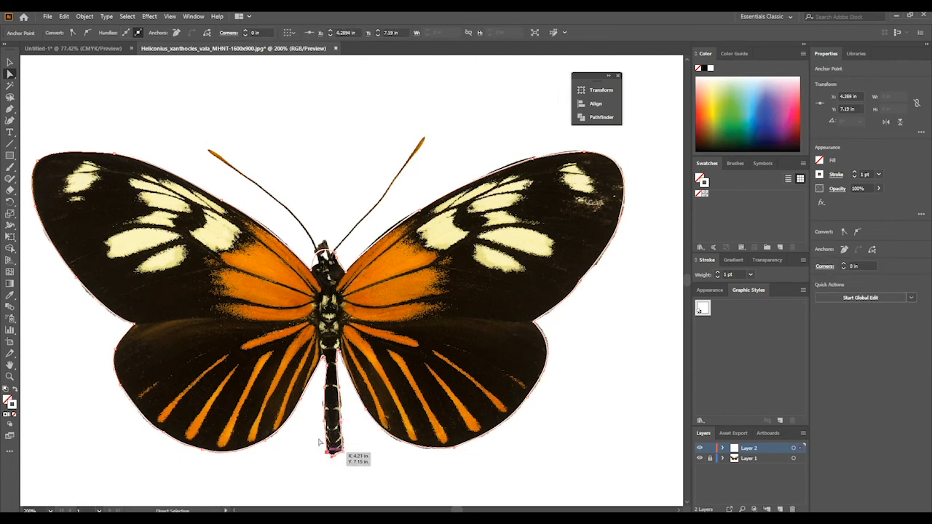
left_click(265, 440)
left_click(329, 421)
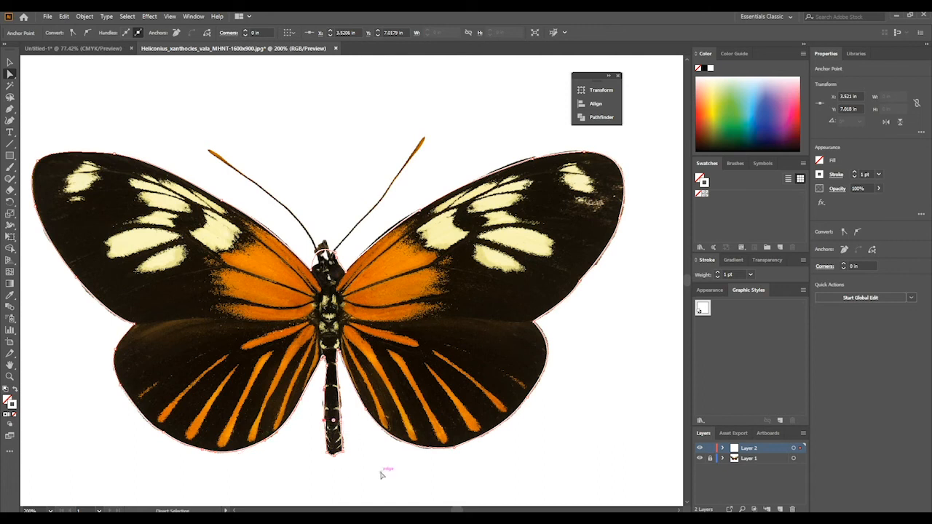
Convert the right corner of the abdomen tip into a smooth curve with the Anchor Point tool
key("ctrl+plus")
key("ctrl+plus")
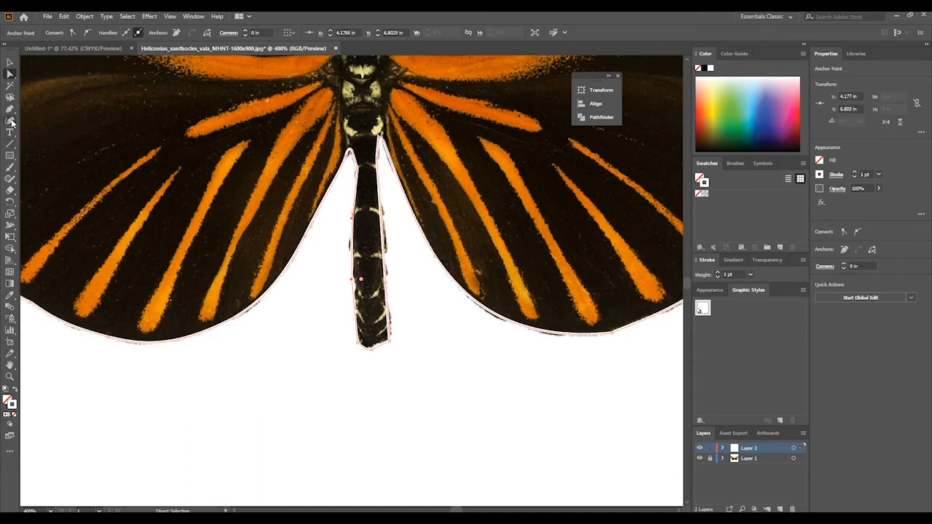
left_click_drag(10, 109, 61, 144)
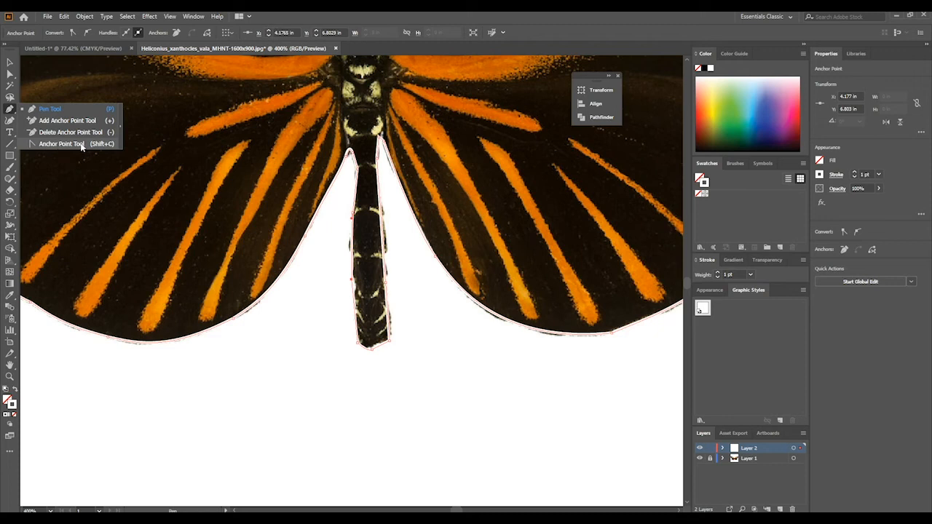
left_click_drag(82, 146, 82, 145)
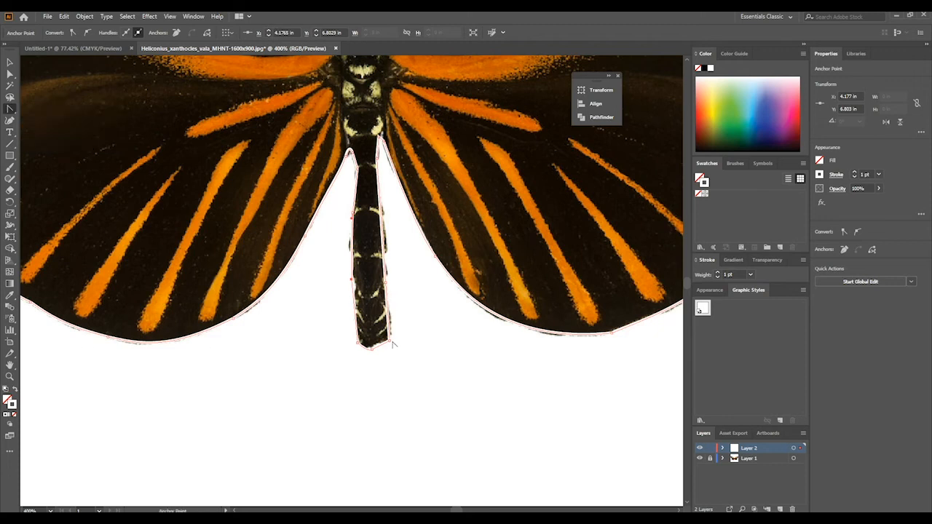
left_click_drag(391, 344, 397, 330)
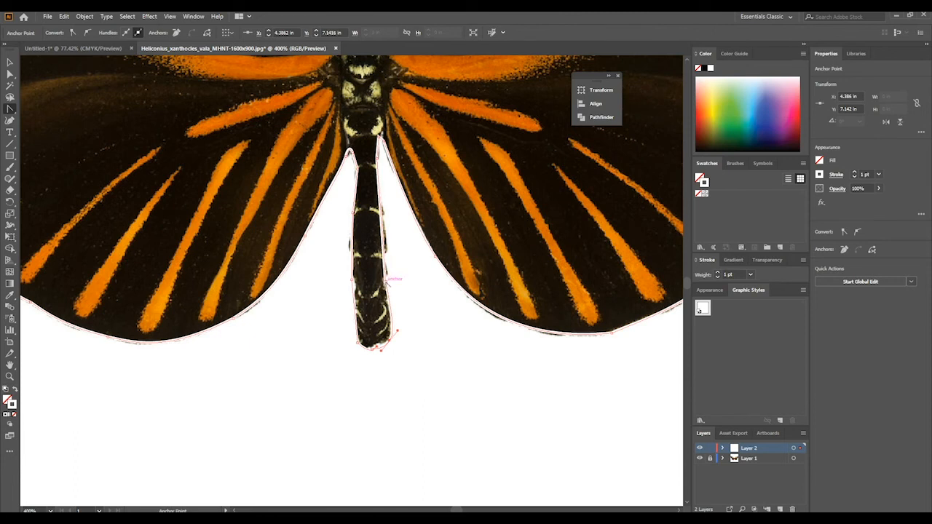
Convert the anchor points along the abdomen's right side, up to its junction with the hindwing, into smooth points
left_click(386, 281)
left_click_drag(387, 274, 387, 272)
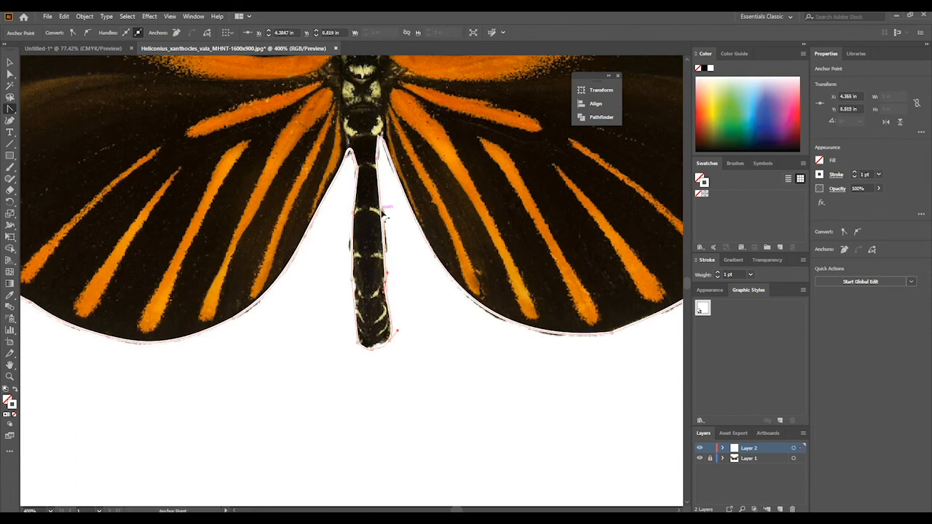
scroll(384, 206, "down", 1)
scroll(386, 196, "up", 2)
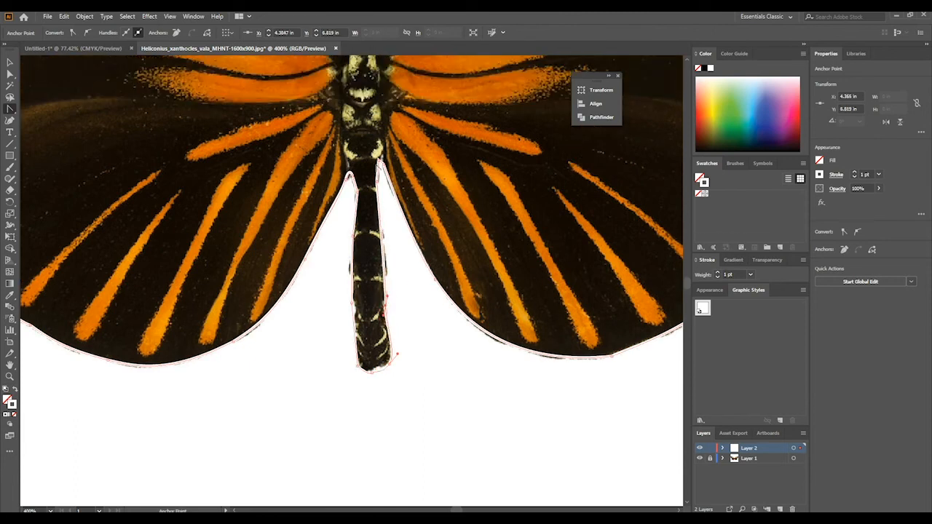
left_click_drag(378, 159, 379, 157)
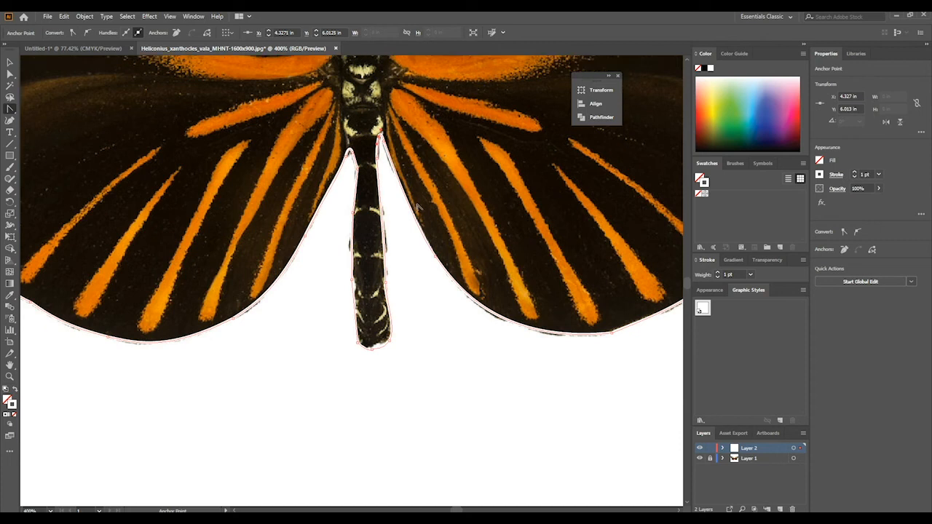
Try curve handles on the anchor at the right hindwing's bottom edge, and reset it to a corner point
left_click_drag(611, 357, 574, 335)
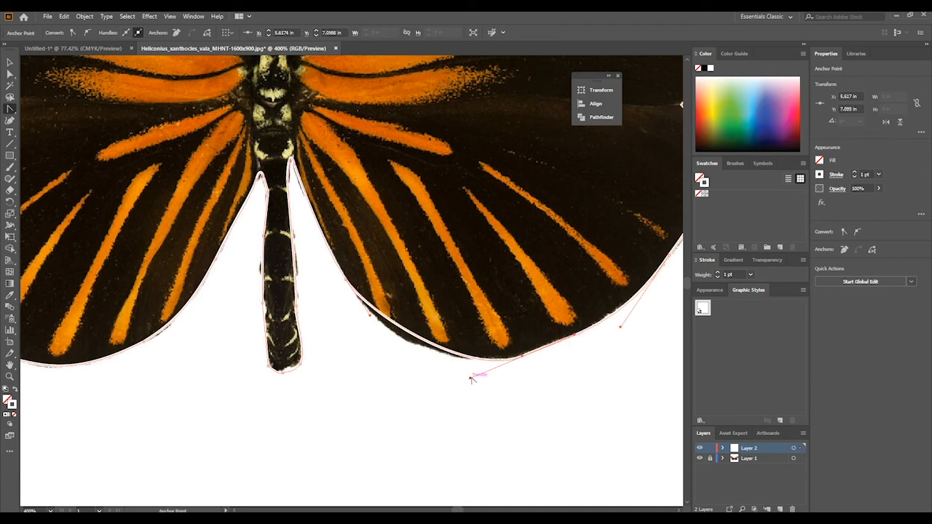
left_click_drag(471, 380, 412, 372)
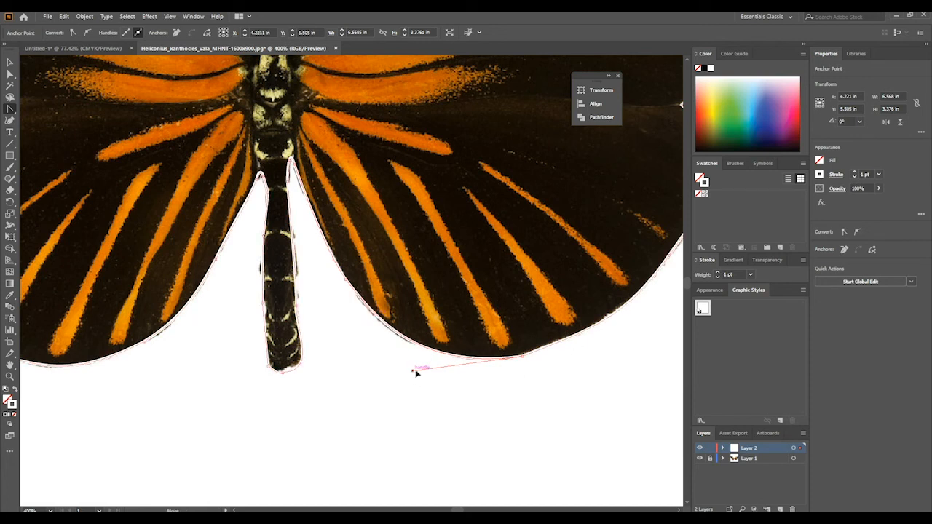
mouse_move(412, 371)
left_mouse_down()
mouse_move(412, 359)
mouse_move(391, 364)
mouse_move(396, 371)
left_mouse_up()
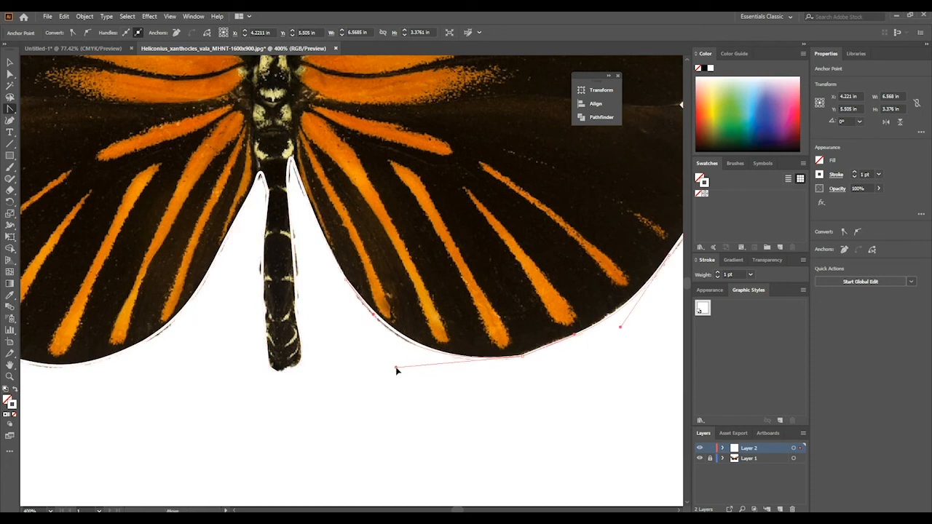
left_click(522, 357)
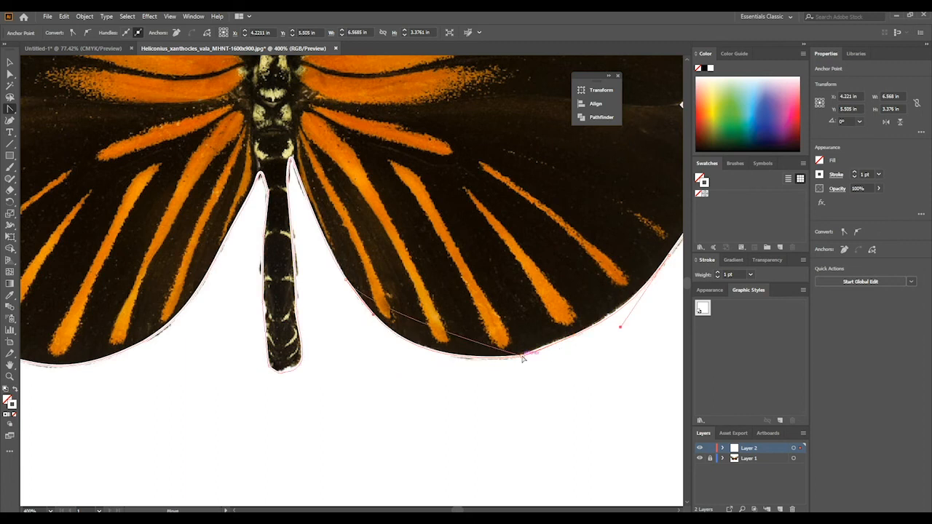
left_click(522, 357)
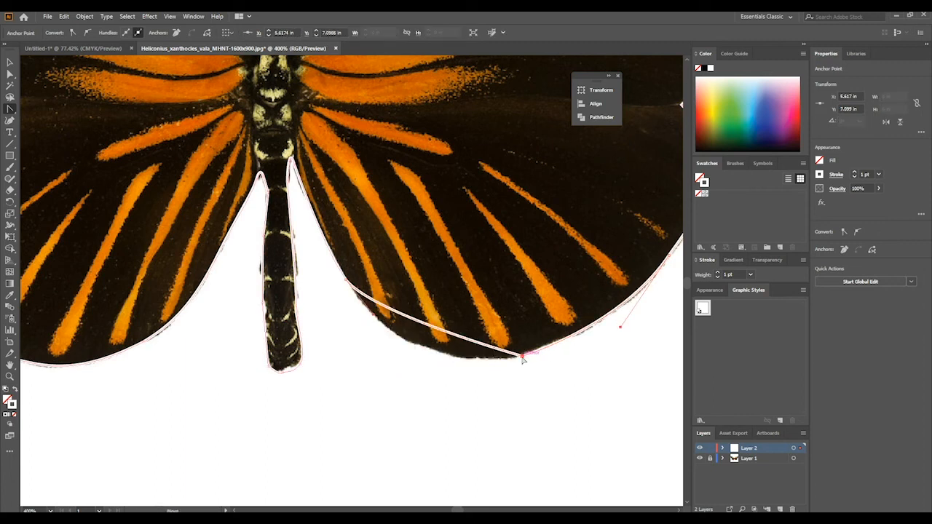
Pull curve handles from the right hindwing's bottom anchor and angle the inner handle to follow the wing edge
left_click_drag(523, 357, 567, 340)
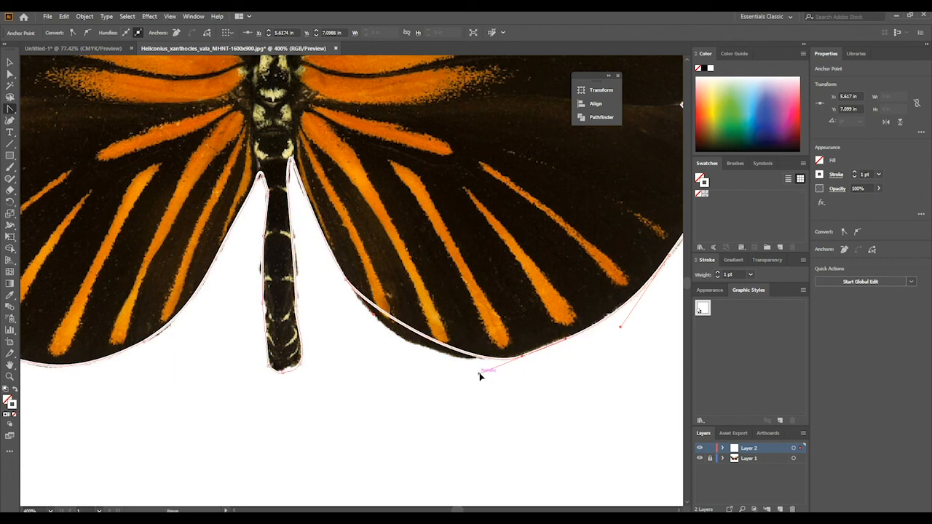
left_click_drag(479, 374, 401, 371)
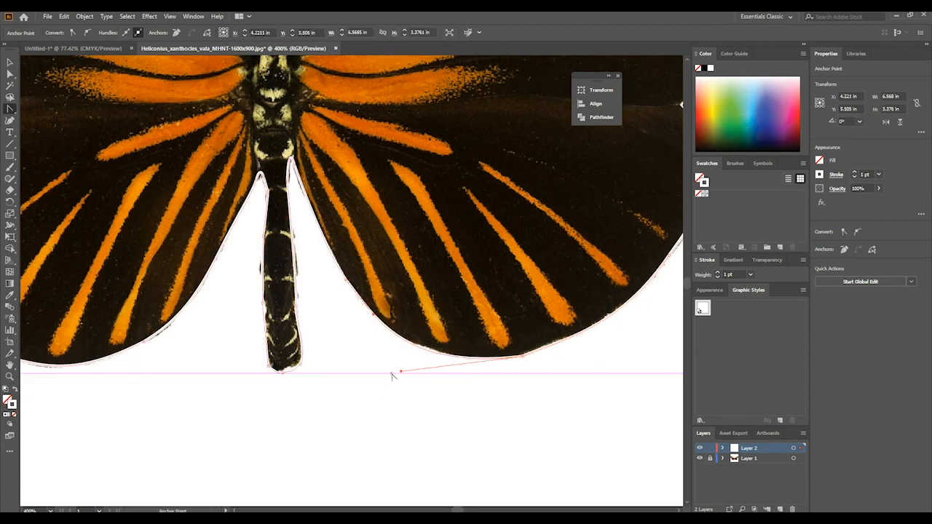
mouse_move(402, 373)
left_mouse_down()
mouse_move(429, 381)
mouse_move(418, 378)
left_mouse_up()
Adjust the curve at the anchor on the head's right side and shift it outward to about X 4.35 in, Y 5.03 in
key("space")
left_click_drag(586, 366, 337, 462)
left_click_drag(404, 260, 394, 448)
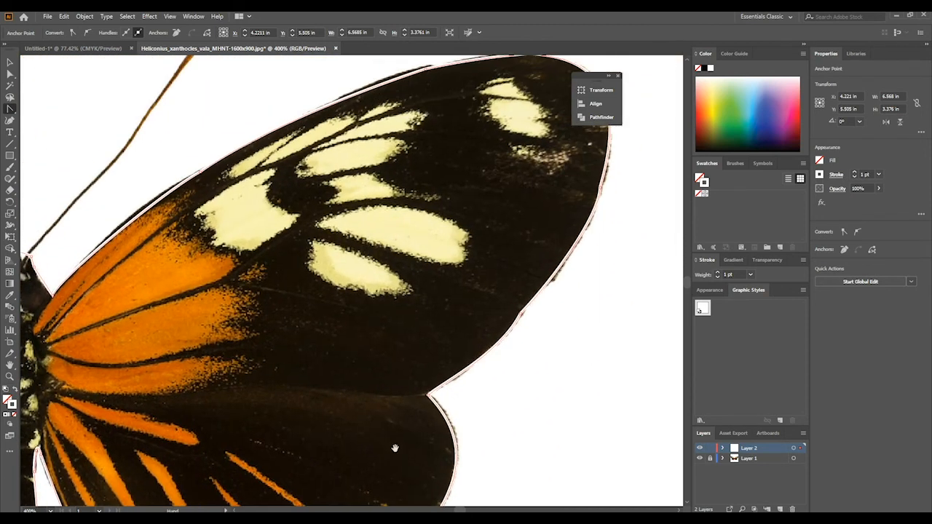
left_click_drag(381, 288, 482, 328)
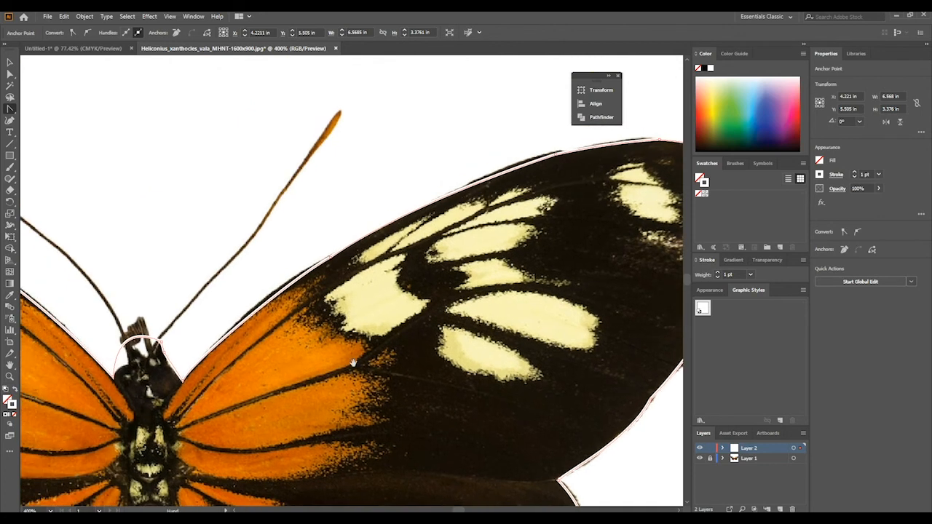
left_click_drag(353, 362, 474, 293)
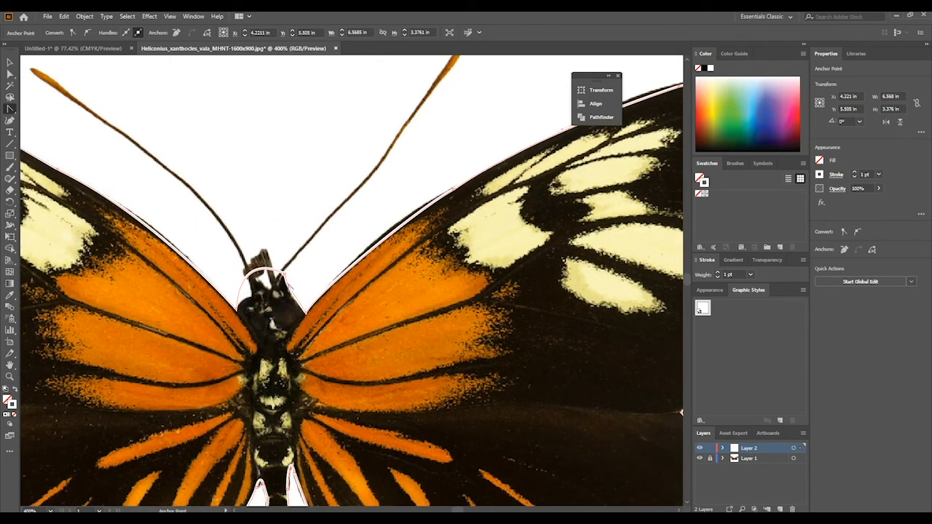
left_click_drag(285, 277, 295, 289)
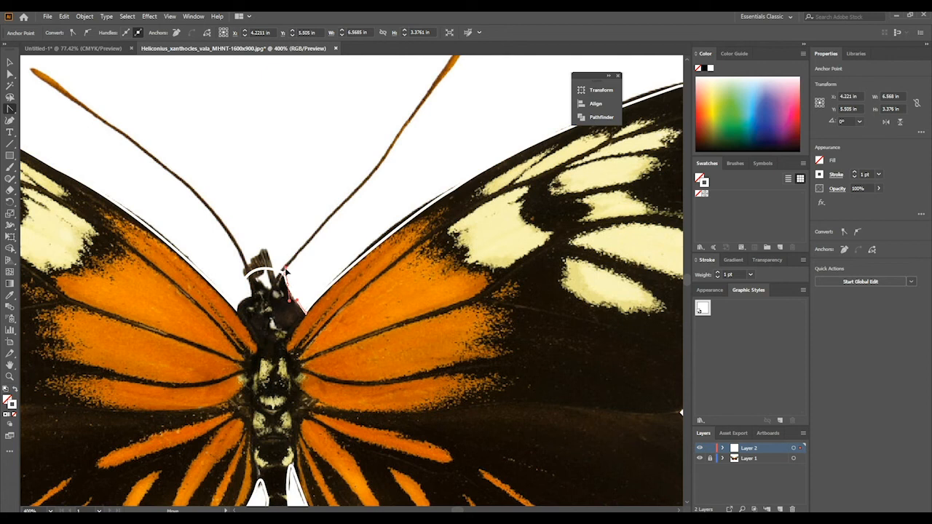
mouse_move(286, 271)
left_mouse_down()
mouse_move(294, 283)
mouse_move(283, 269)
left_mouse_up()
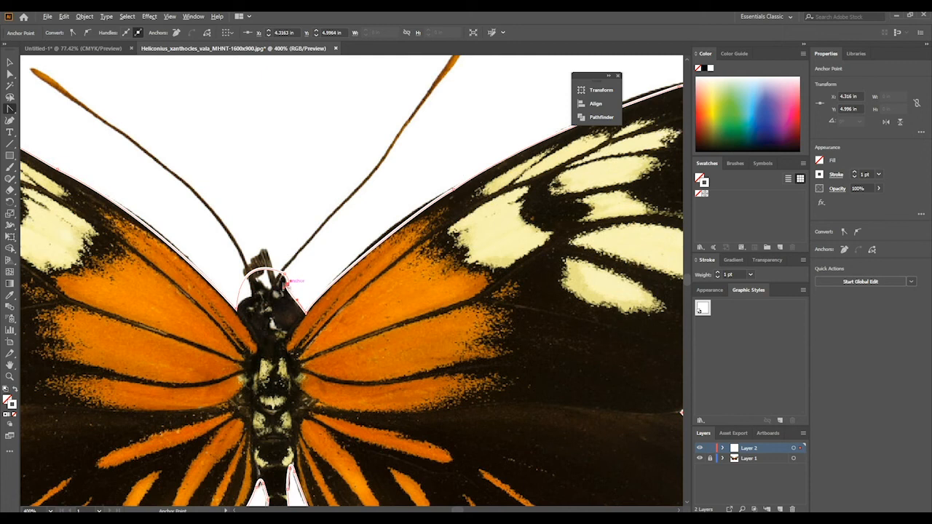
left_click(10, 73)
left_click_drag(289, 286, 295, 292)
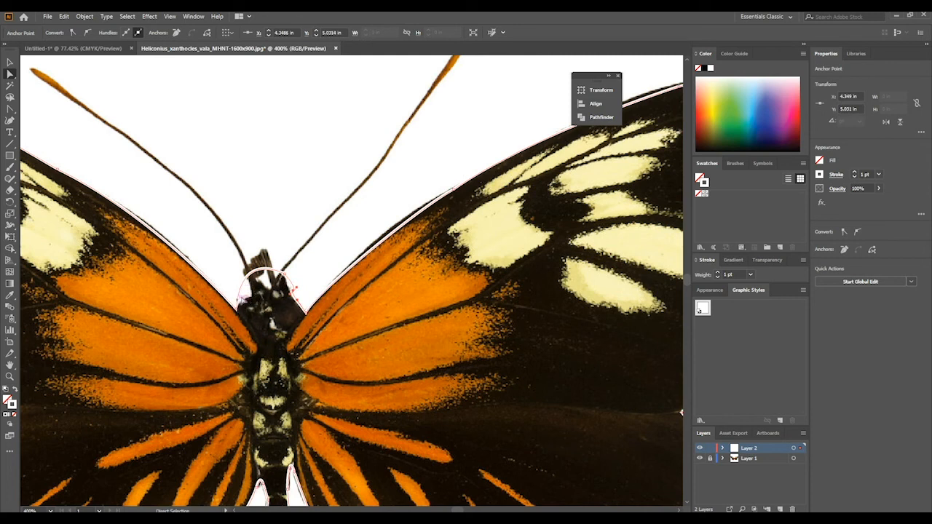
Add an anchor point on the left part of the head's curve with the Add Anchor Point tool
left_click(11, 110)
left_click_drag(14, 110, 41, 123)
left_click(241, 282)
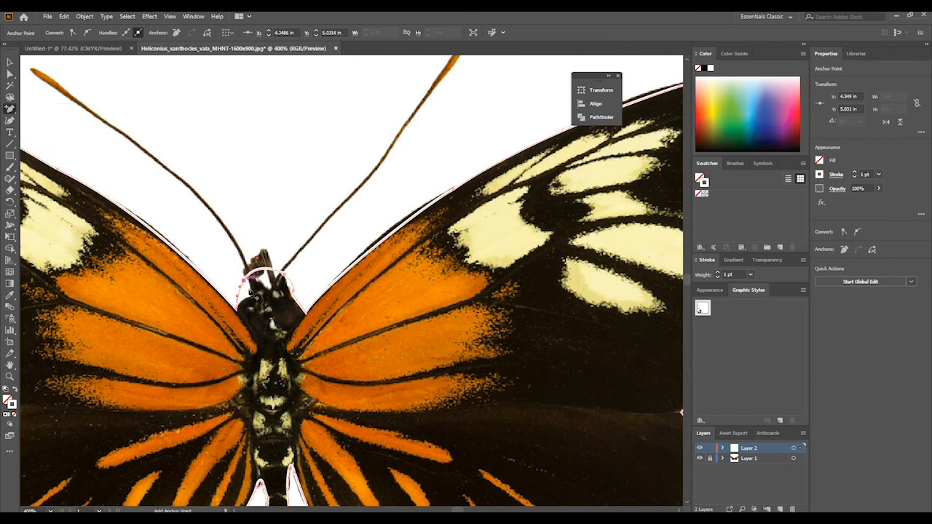
Move the anchor on the head's left side to about X 4.11 in, Y 5.06 in, and add another anchor at the head's top
left_click(11, 75)
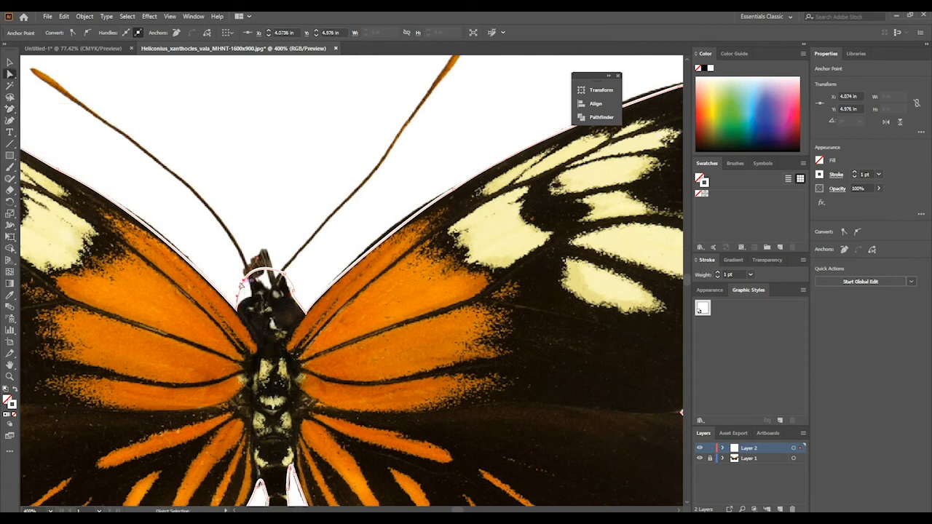
left_click_drag(242, 283, 248, 295)
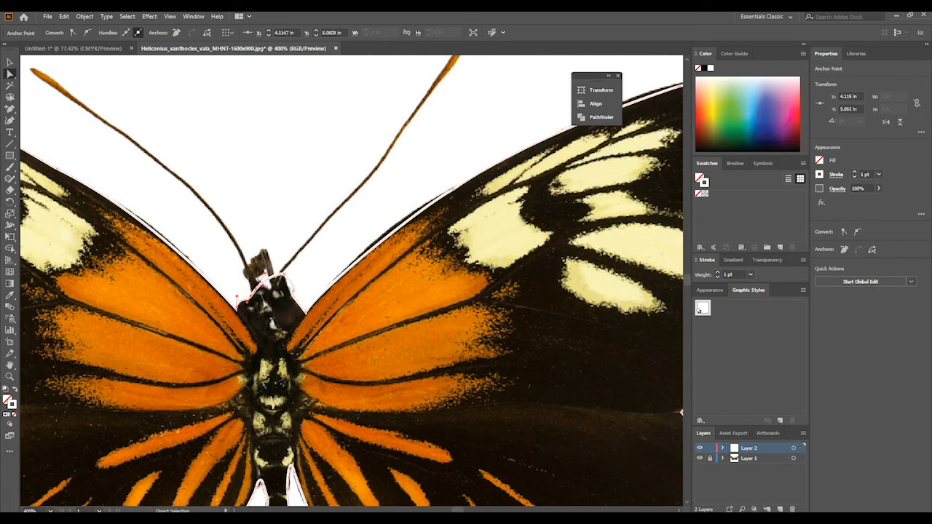
left_click(11, 109)
left_click(265, 277)
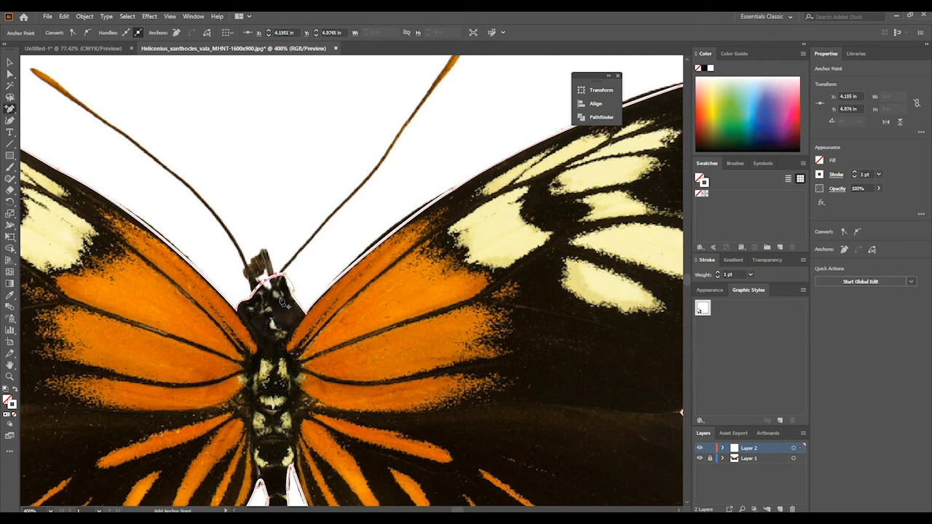
Adjust the outline at the top of the head and move the head's right anchor to about X 4.34 in, Y 5.04 in
left_click(11, 74)
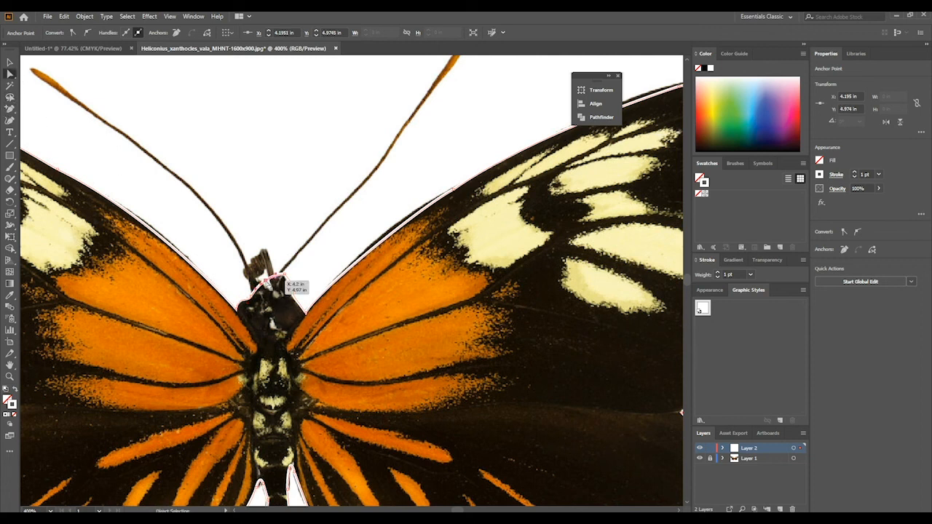
left_click_drag(265, 277, 296, 292)
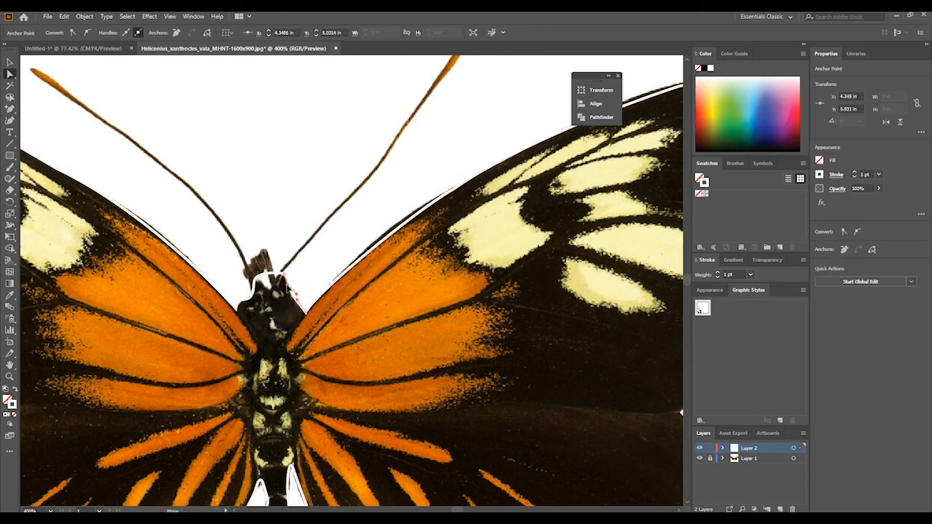
left_click_drag(293, 292, 290, 283)
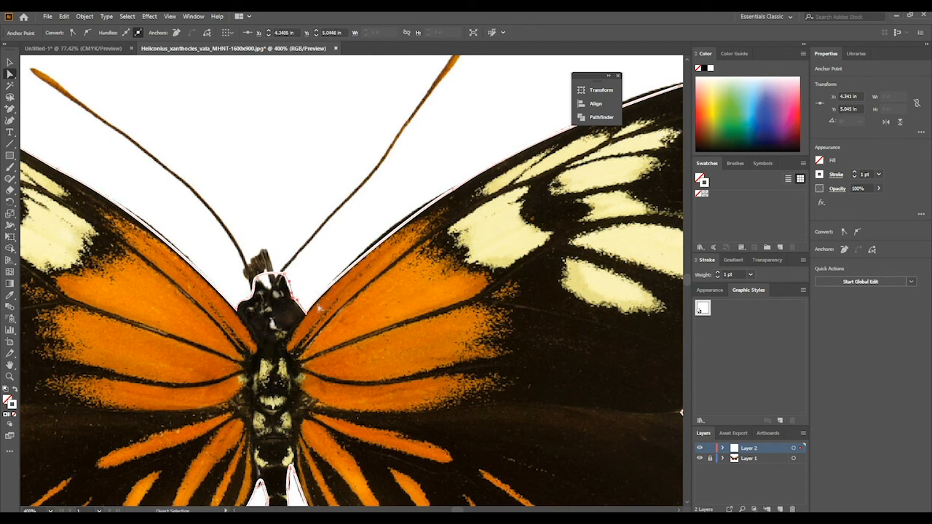
left_click(306, 269)
left_click(323, 313)
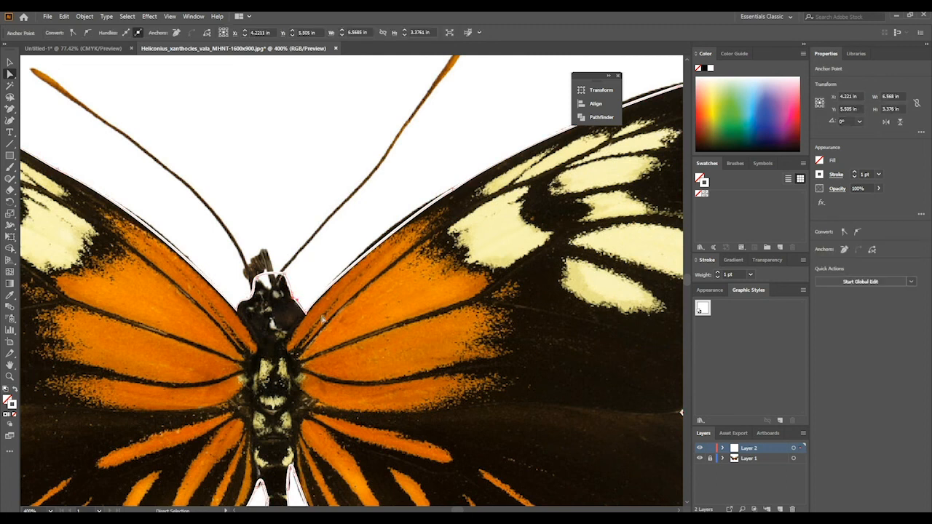
Move the whole traced butterfly outline off the photo to the empty area left of the artboard
scroll(229, 269, "down", 3)
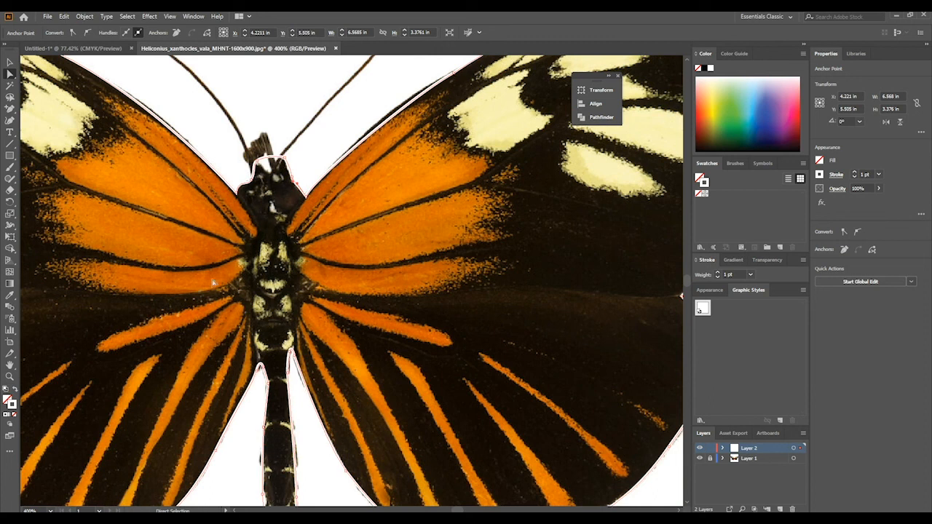
key("ctrl+0")
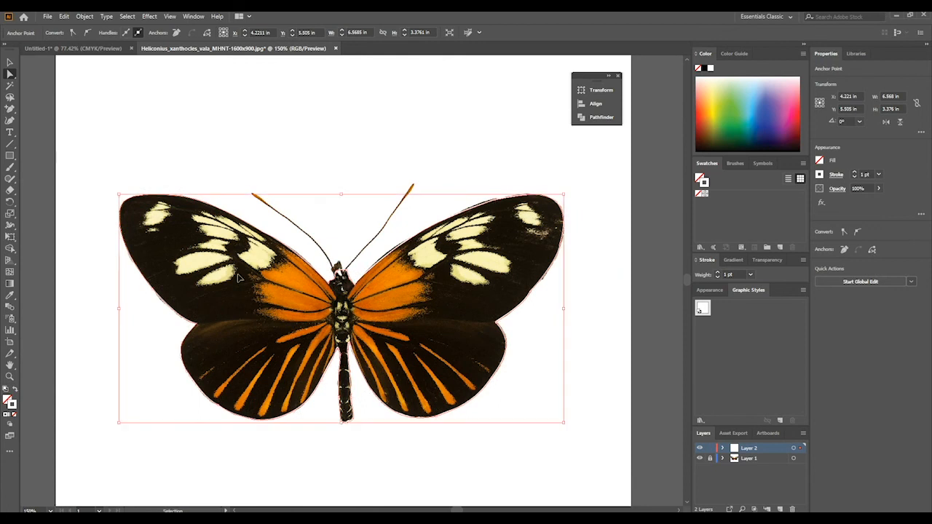
key("ctrl+minus")
key("ctrl+minus")
left_click(9, 62)
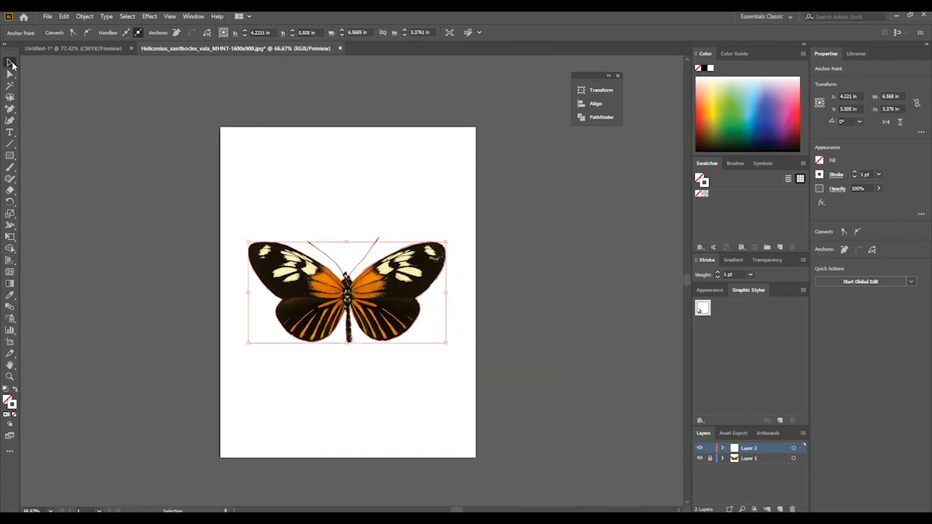
left_click_drag(323, 267, 79, 202)
left_click(204, 275)
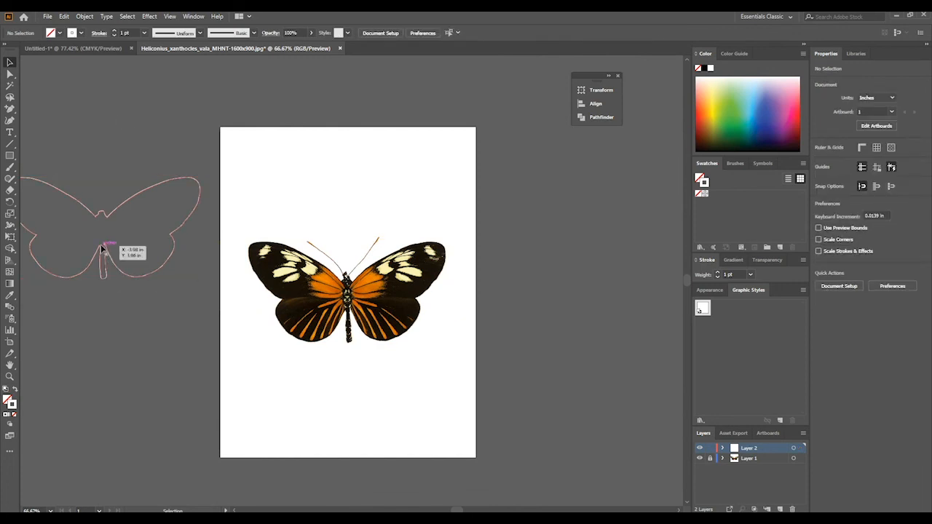
left_click_drag(117, 243, 171, 252)
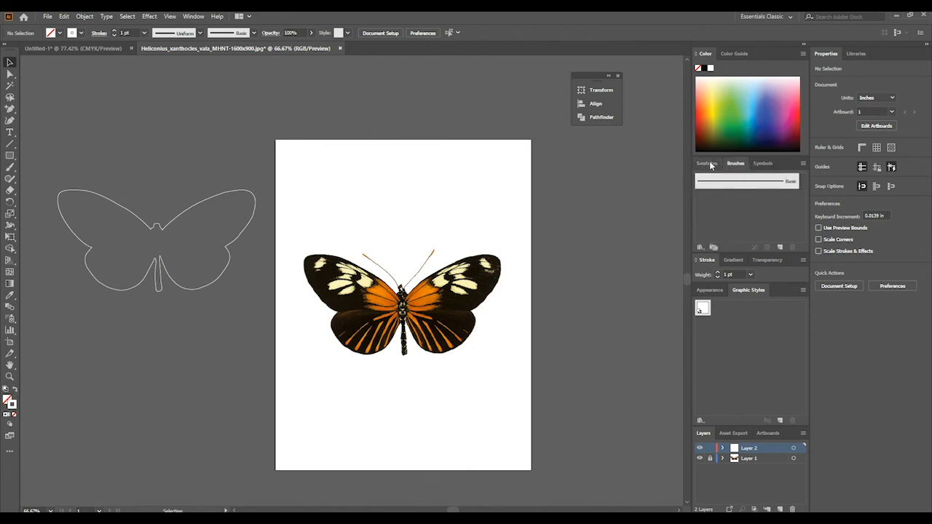
Swap the butterfly outline's stroke and fill, and set the fill to light blue with no stroke
left_click(159, 271)
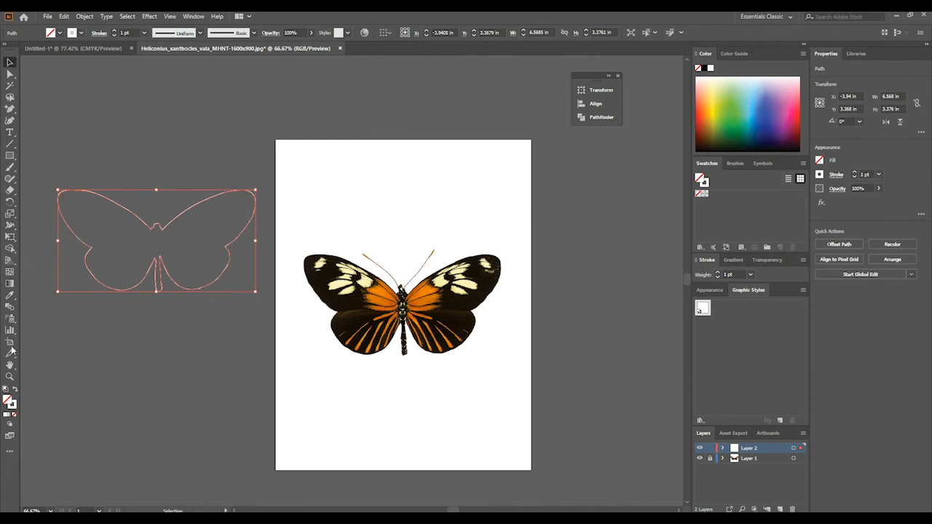
left_click(15, 390)
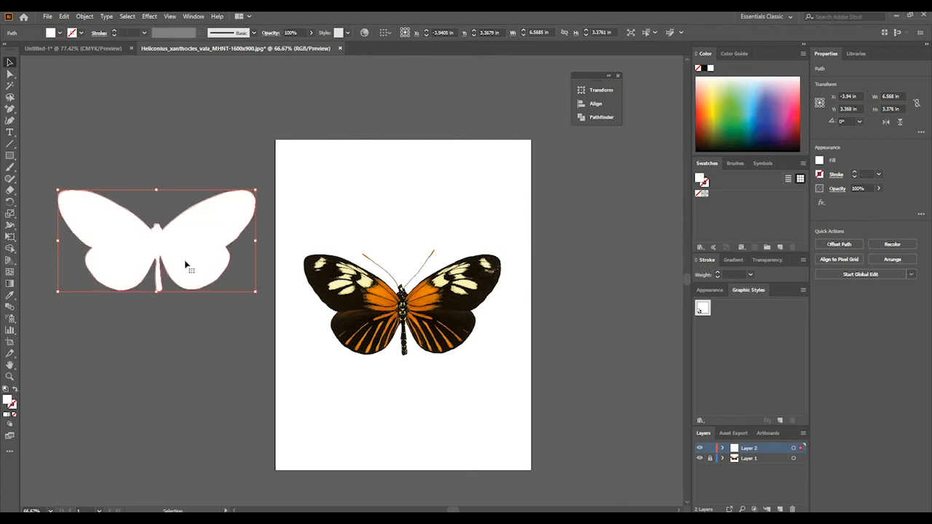
left_click(718, 111)
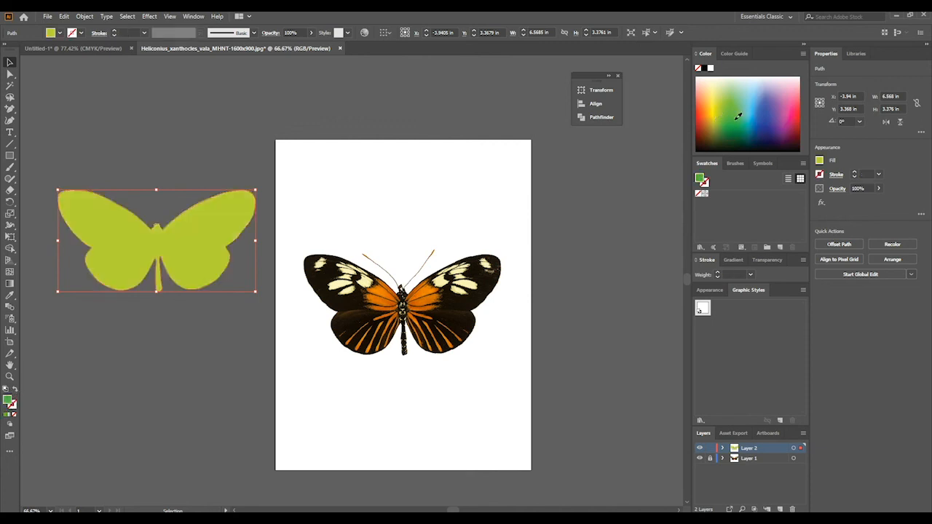
left_click(738, 114)
left_click(755, 109)
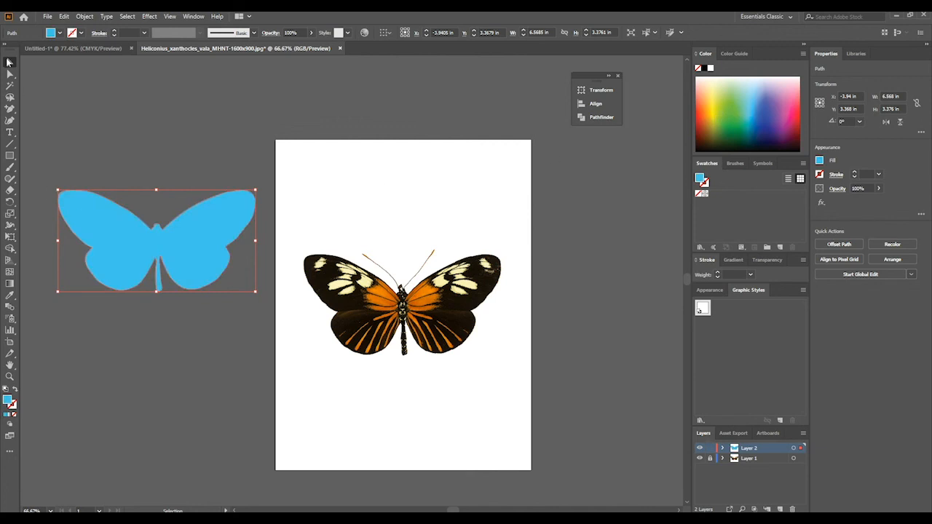
Move the blue butterfly silhouette onto the artboard above the photo and hide Layer 1
left_click_drag(171, 270, 380, 224)
left_click(433, 293)
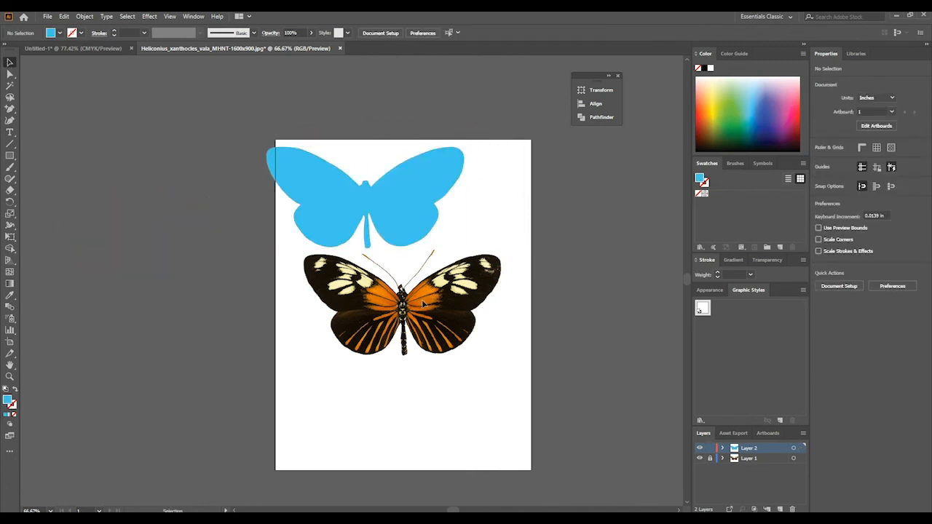
left_click(699, 458)
Scale the blue butterfly down to about 3.11 by 1.60 in and place a duplicate to its upper left
left_click(390, 218)
left_click_drag(390, 218, 449, 295)
left_click_drag(314, 227, 417, 280)
left_click_drag(465, 306, 376, 247)
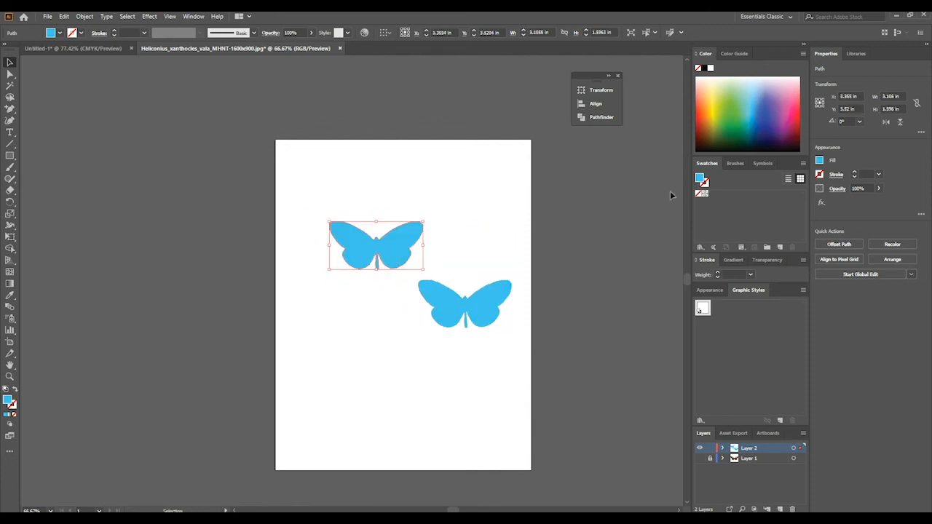
Fill the duplicate butterfly with dark blue, shrink and rotate it, and place it just above the light blue one
left_click(763, 111)
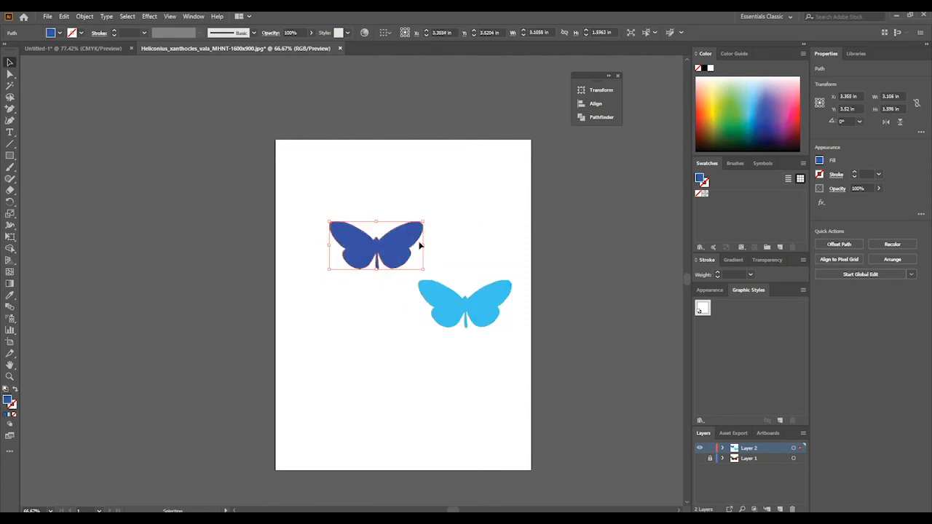
left_click_drag(423, 271, 434, 293)
left_click(351, 294)
Duplicate the dark blue butterfly to its upper left, rotate and shrink the copy to about 1.07 by 1.26 in, and fill it with light pink
left_click_drag(474, 254, 442, 246)
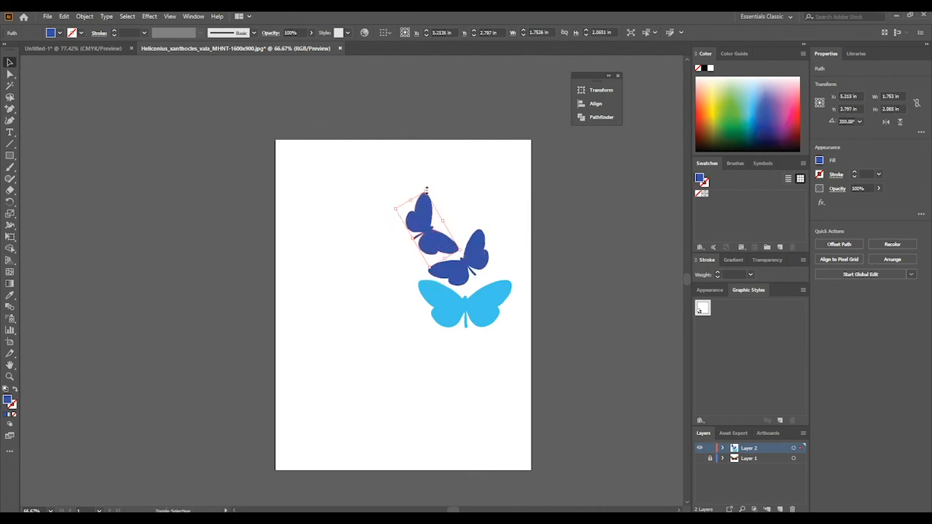
left_click_drag(427, 189, 427, 222)
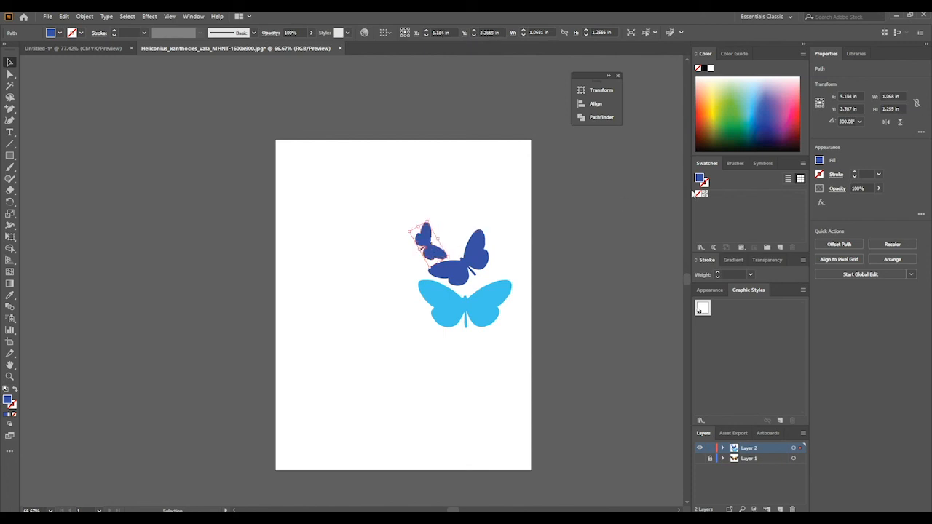
left_click(795, 85)
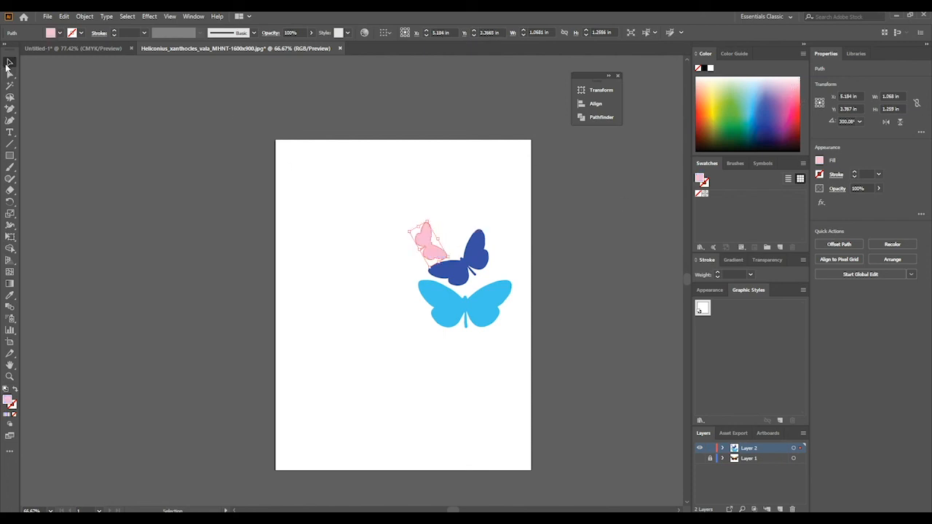
Fill the remaining dark blue butterfly with green
left_click(457, 273)
left_click(724, 109)
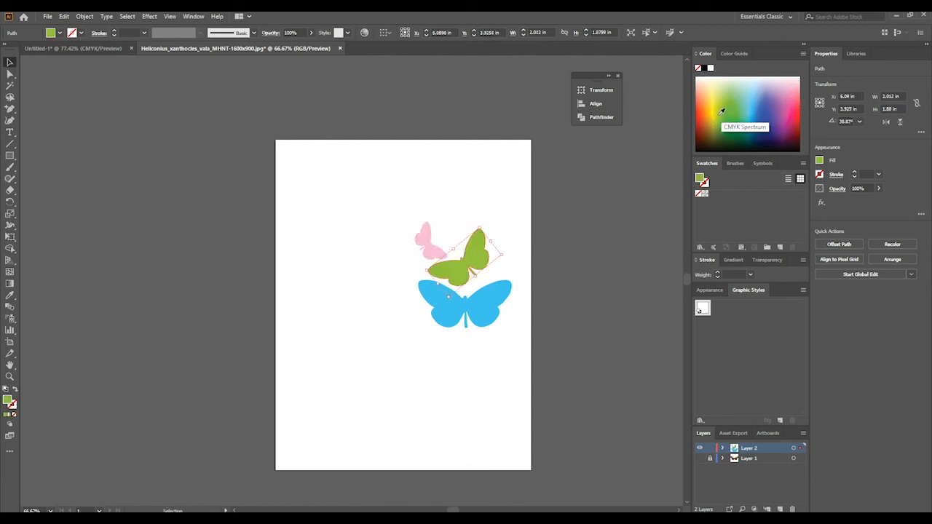
left_click(437, 192)
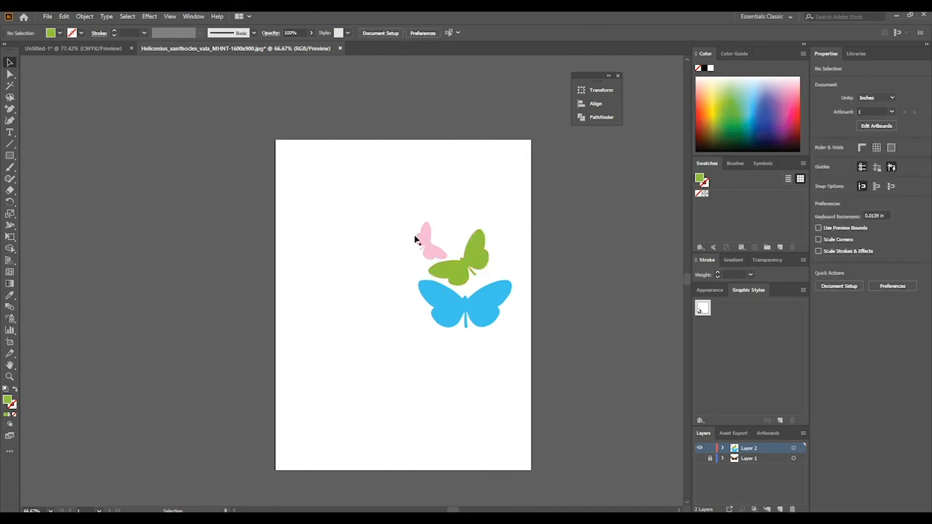
Space the pink and green butterflies apart above the blue one, and move all three together toward the artboard's left side
left_click_drag(432, 244, 482, 249)
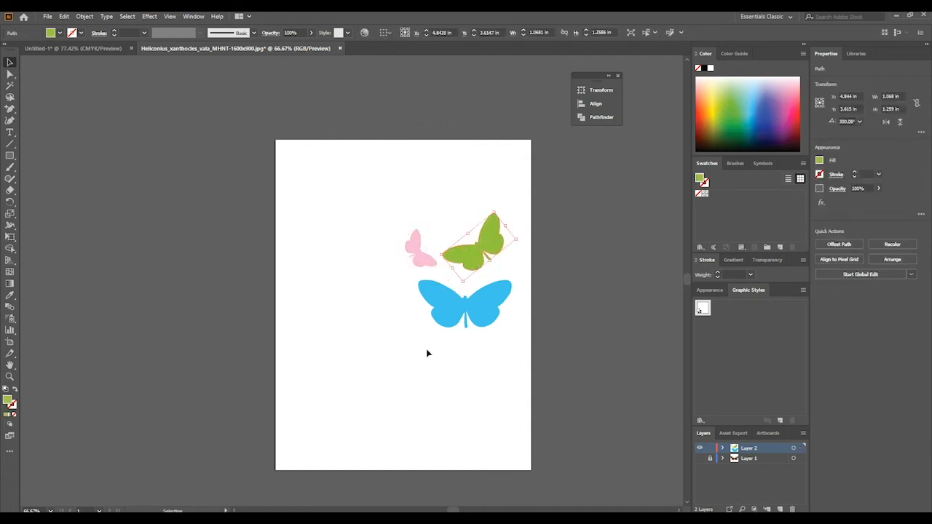
left_click(427, 353)
mouse_move(388, 215)
left_mouse_down()
mouse_move(503, 348)
mouse_move(396, 313)
mouse_move(414, 313)
left_mouse_up()
left_click(496, 406)
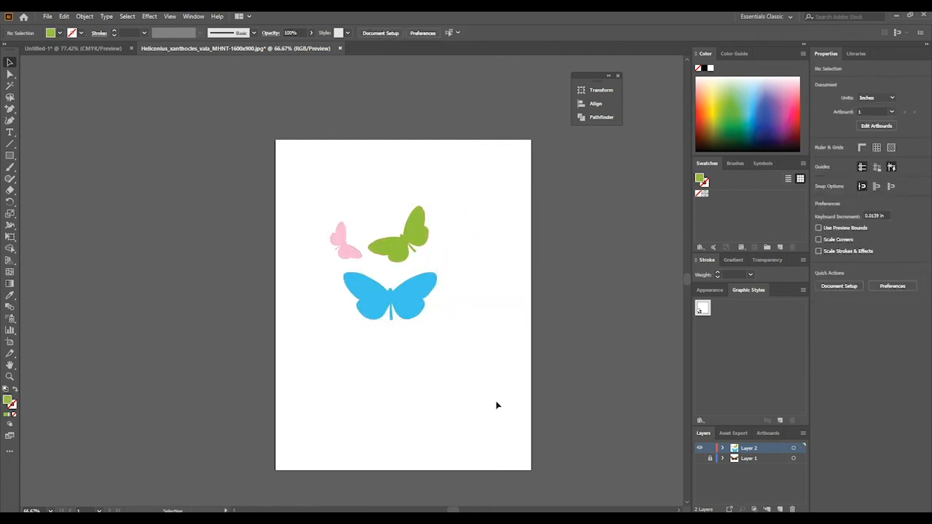